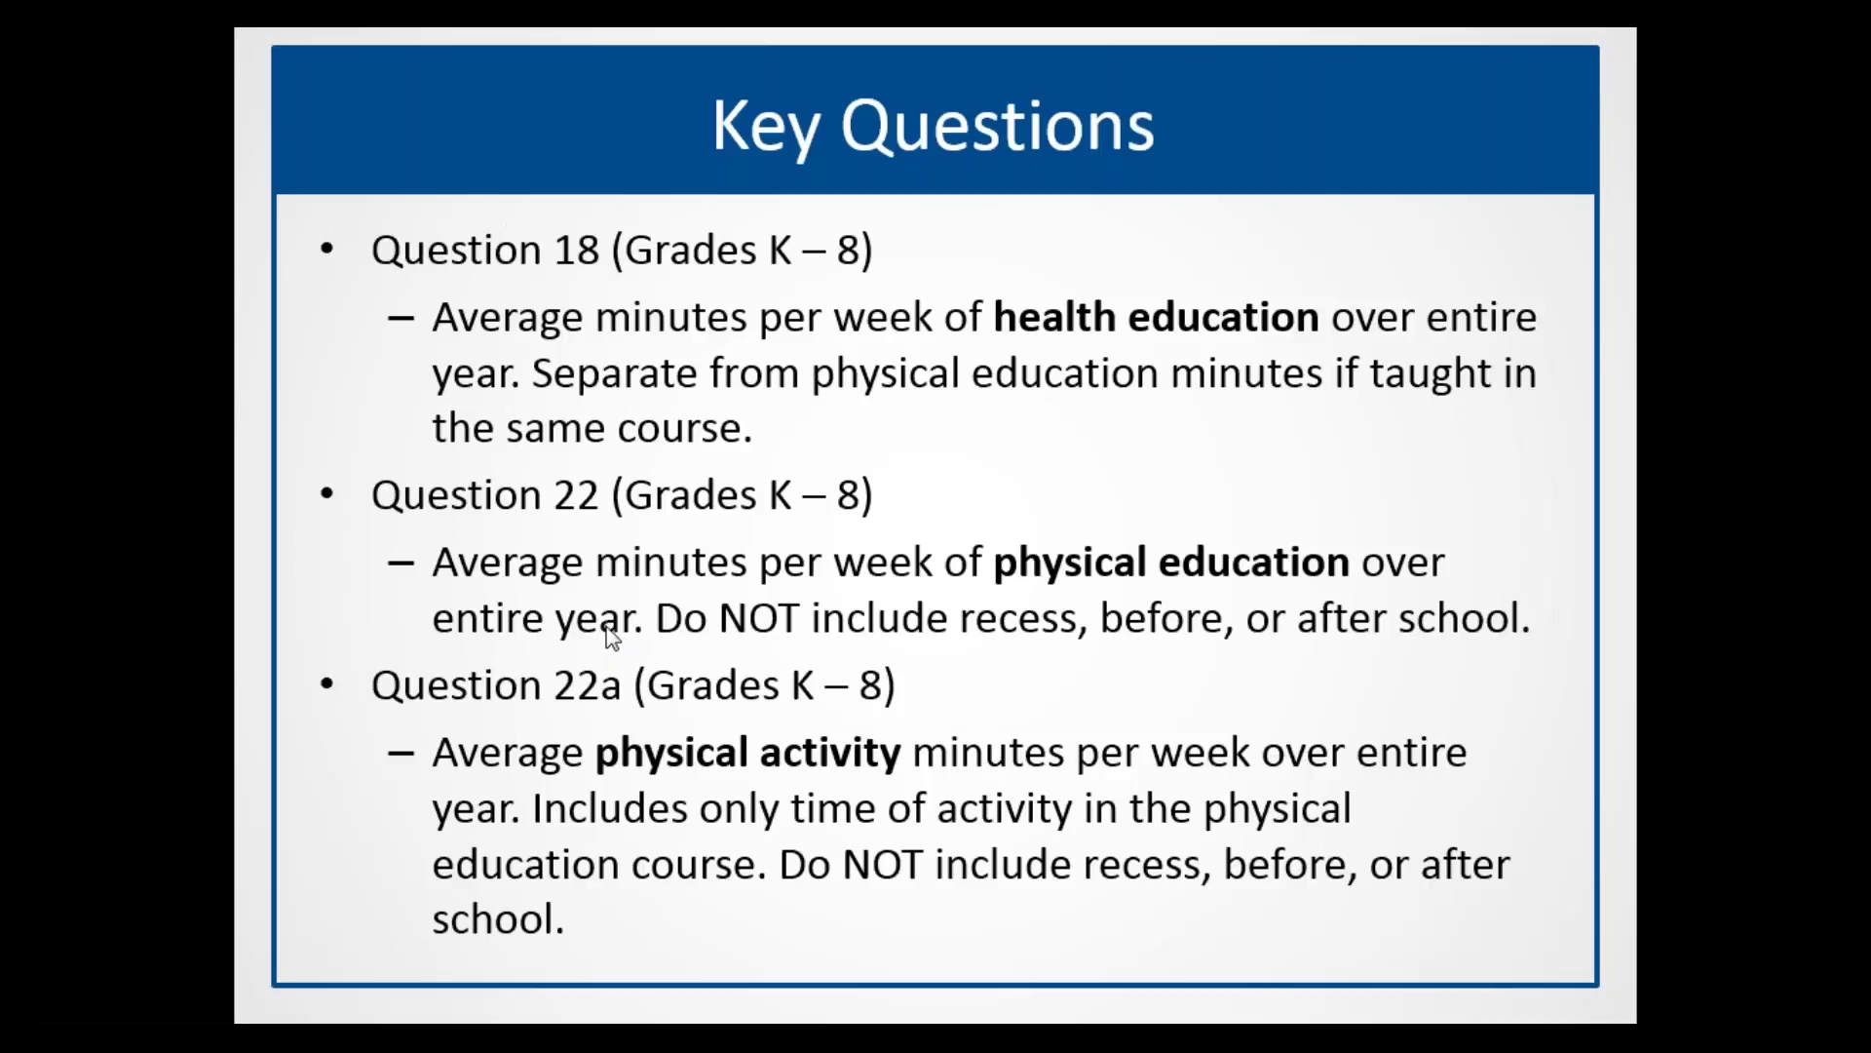
End the slide show so PowerPoint returns to editing slide 6, 'Key Questions'.
{"action": "key", "text": "Escape"}
{"action": "mouse_move", "coordinate": [375, 1018]}
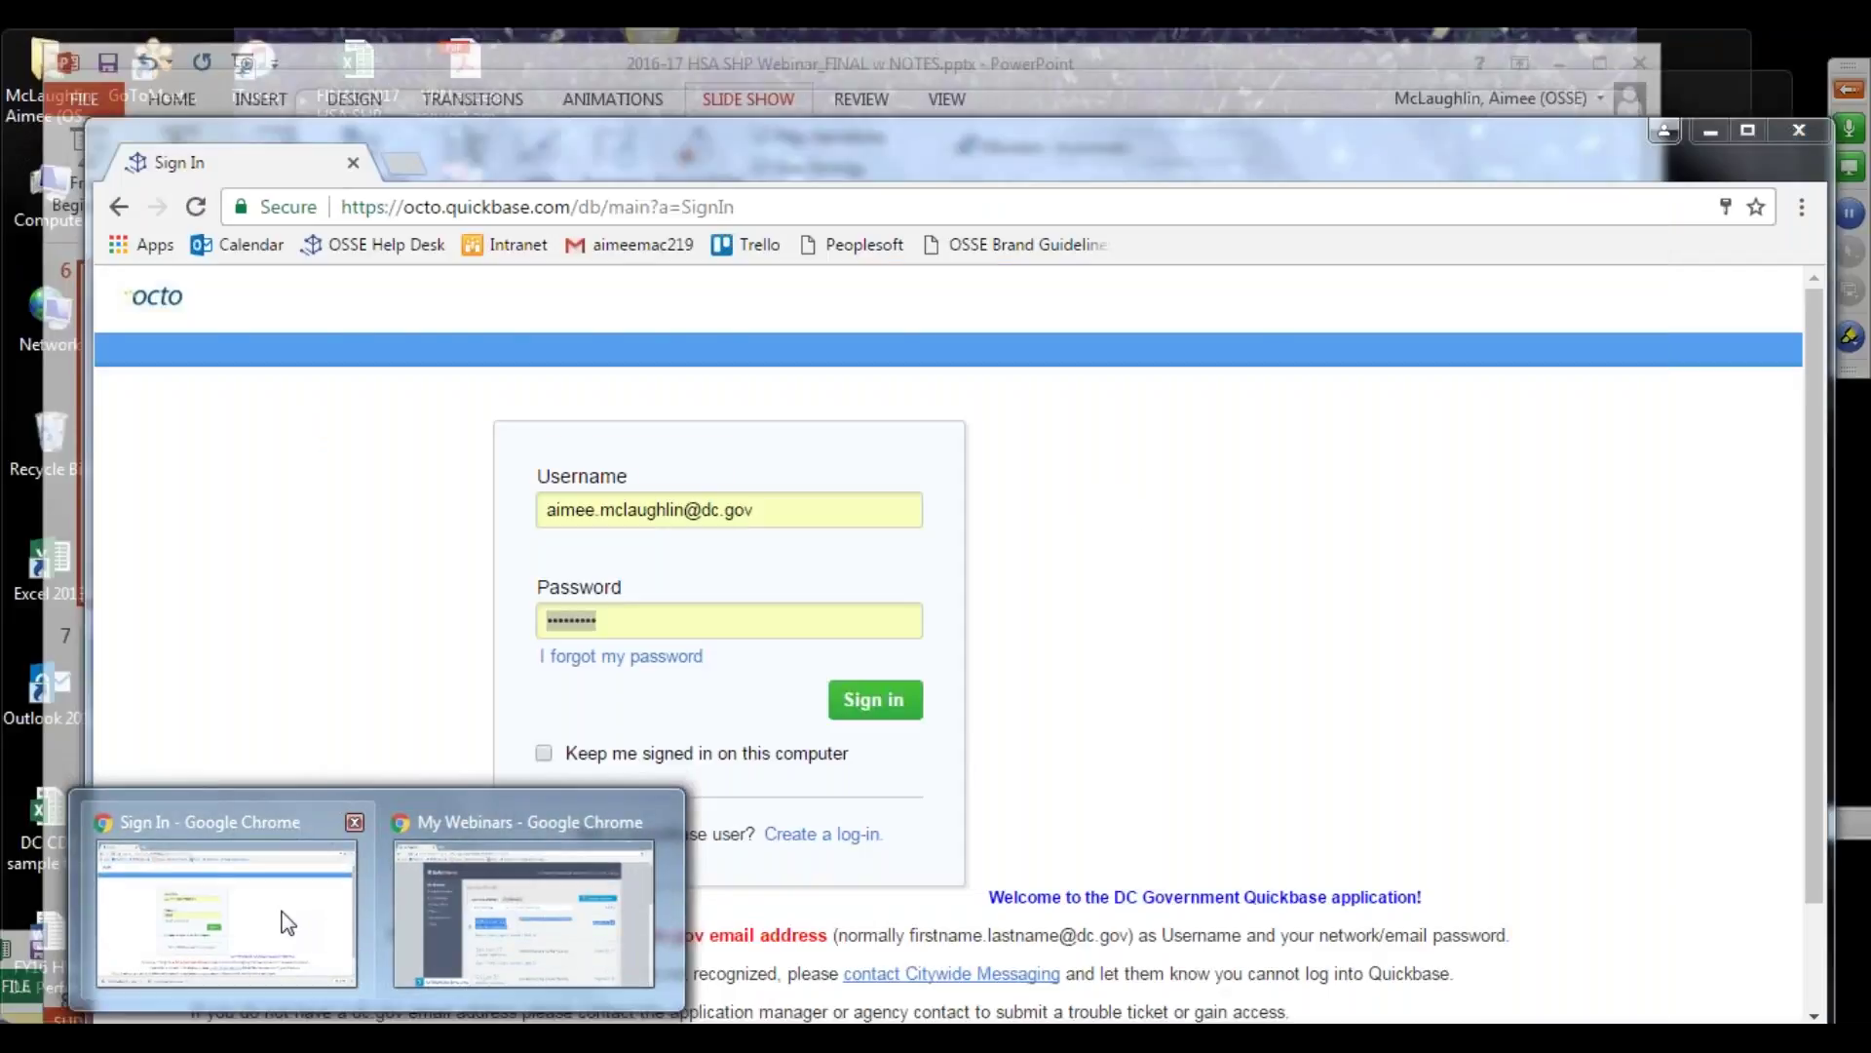
Sign in to QuickBase with the saved username and maximize the Chrome window.
{"action": "left_click", "coordinate": [287, 921]}
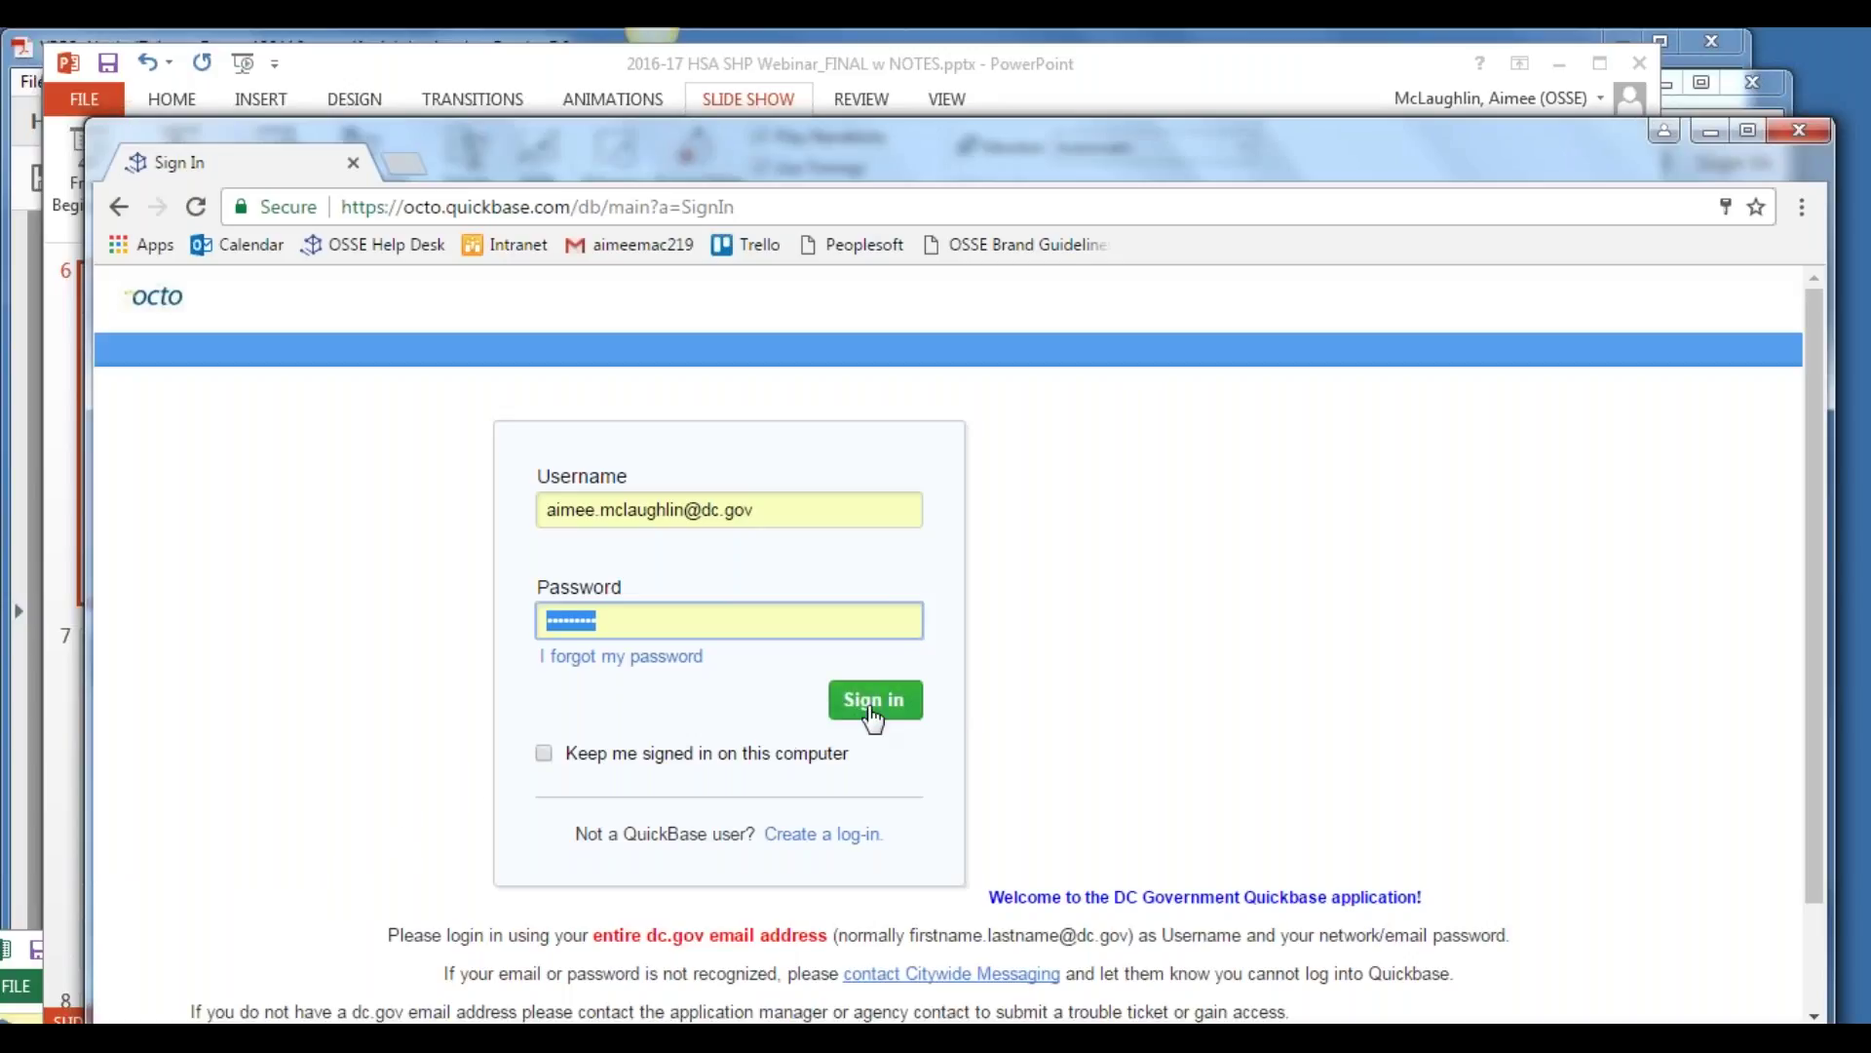
{"action": "left_click", "coordinate": [659, 516]}
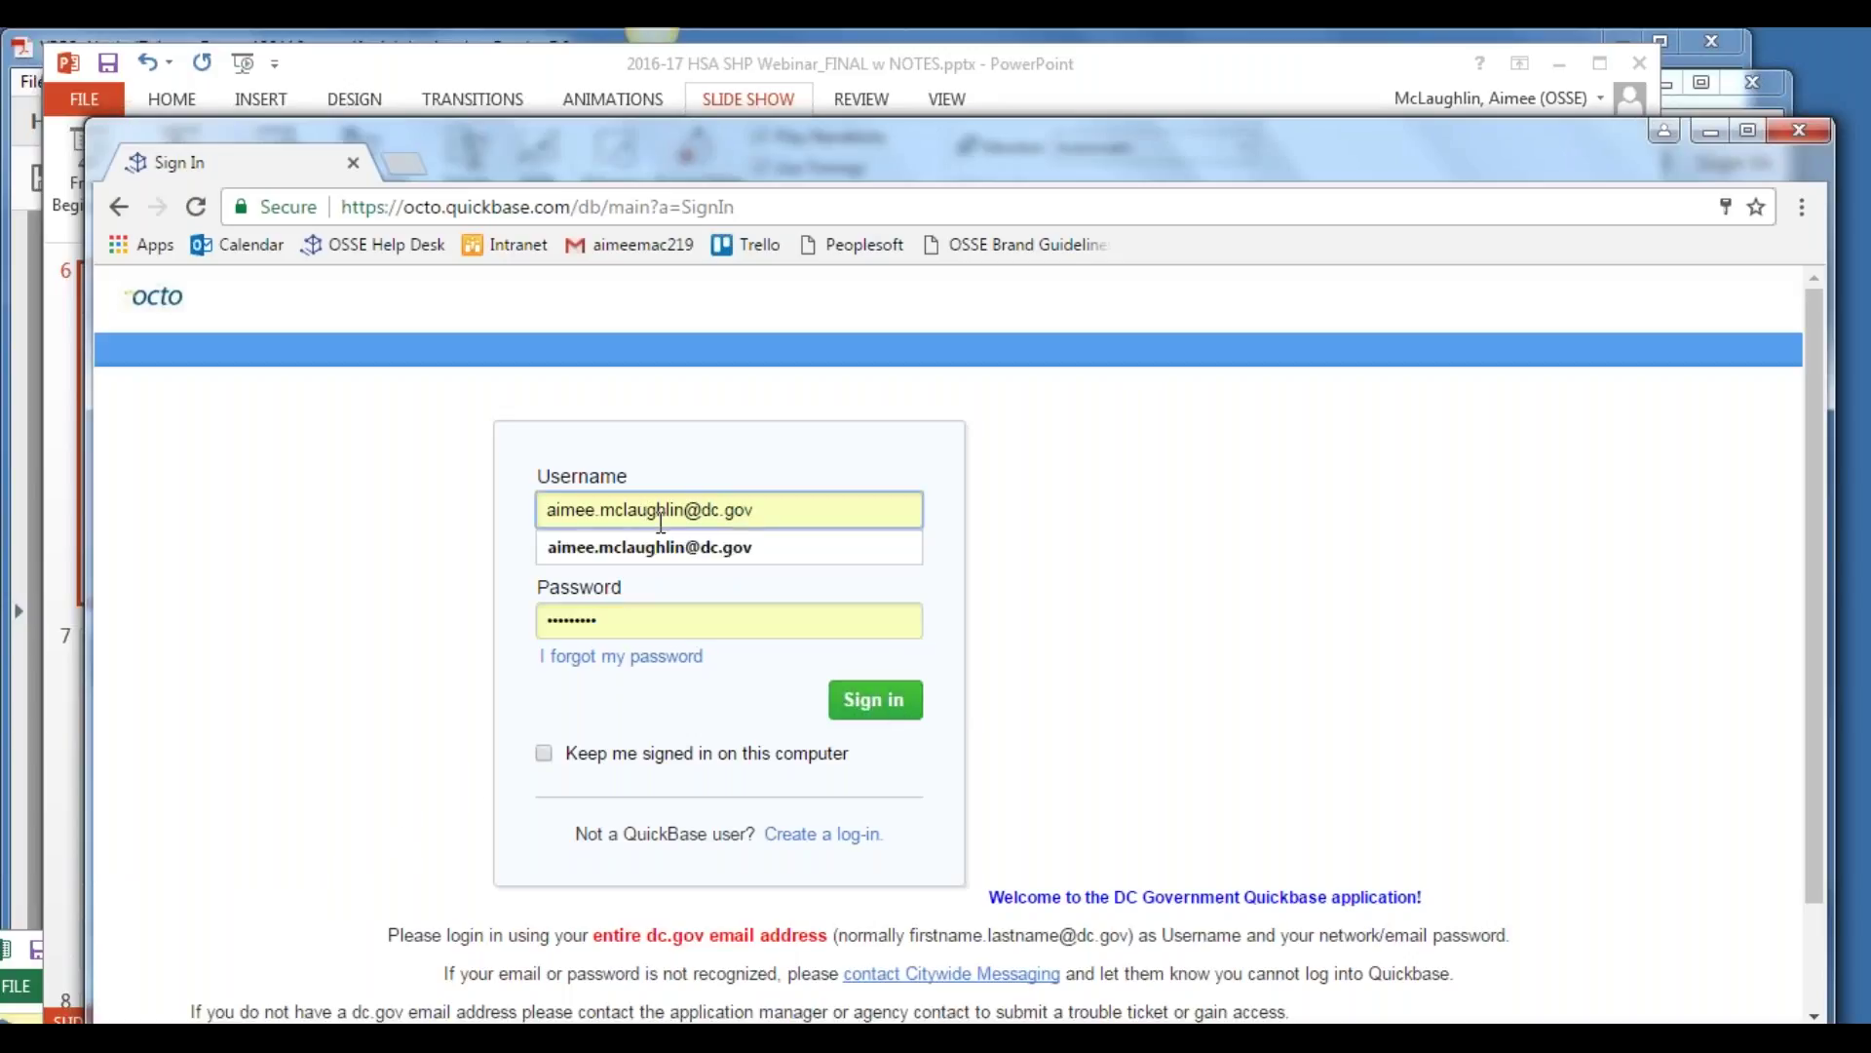
{"action": "key", "text": "Tab"}
{"action": "left_click", "coordinate": [889, 708]}
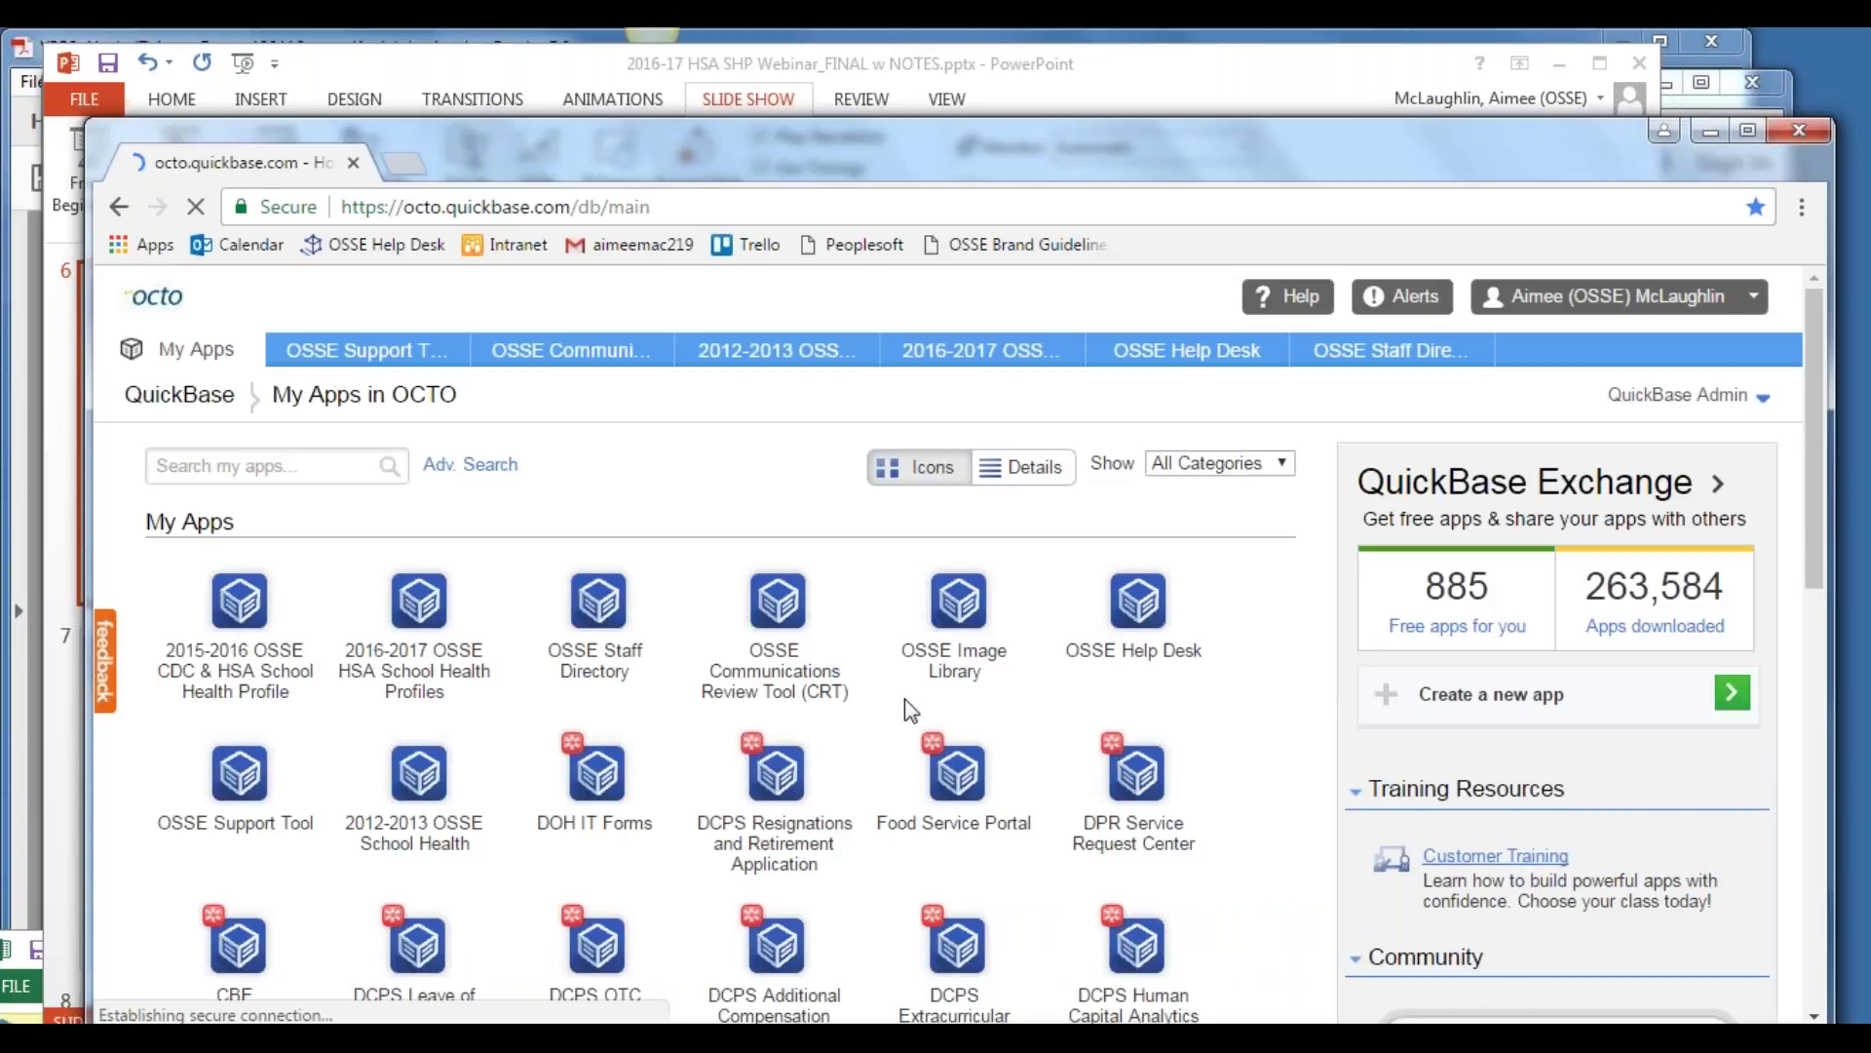
{"action": "left_click", "coordinate": [1747, 134]}
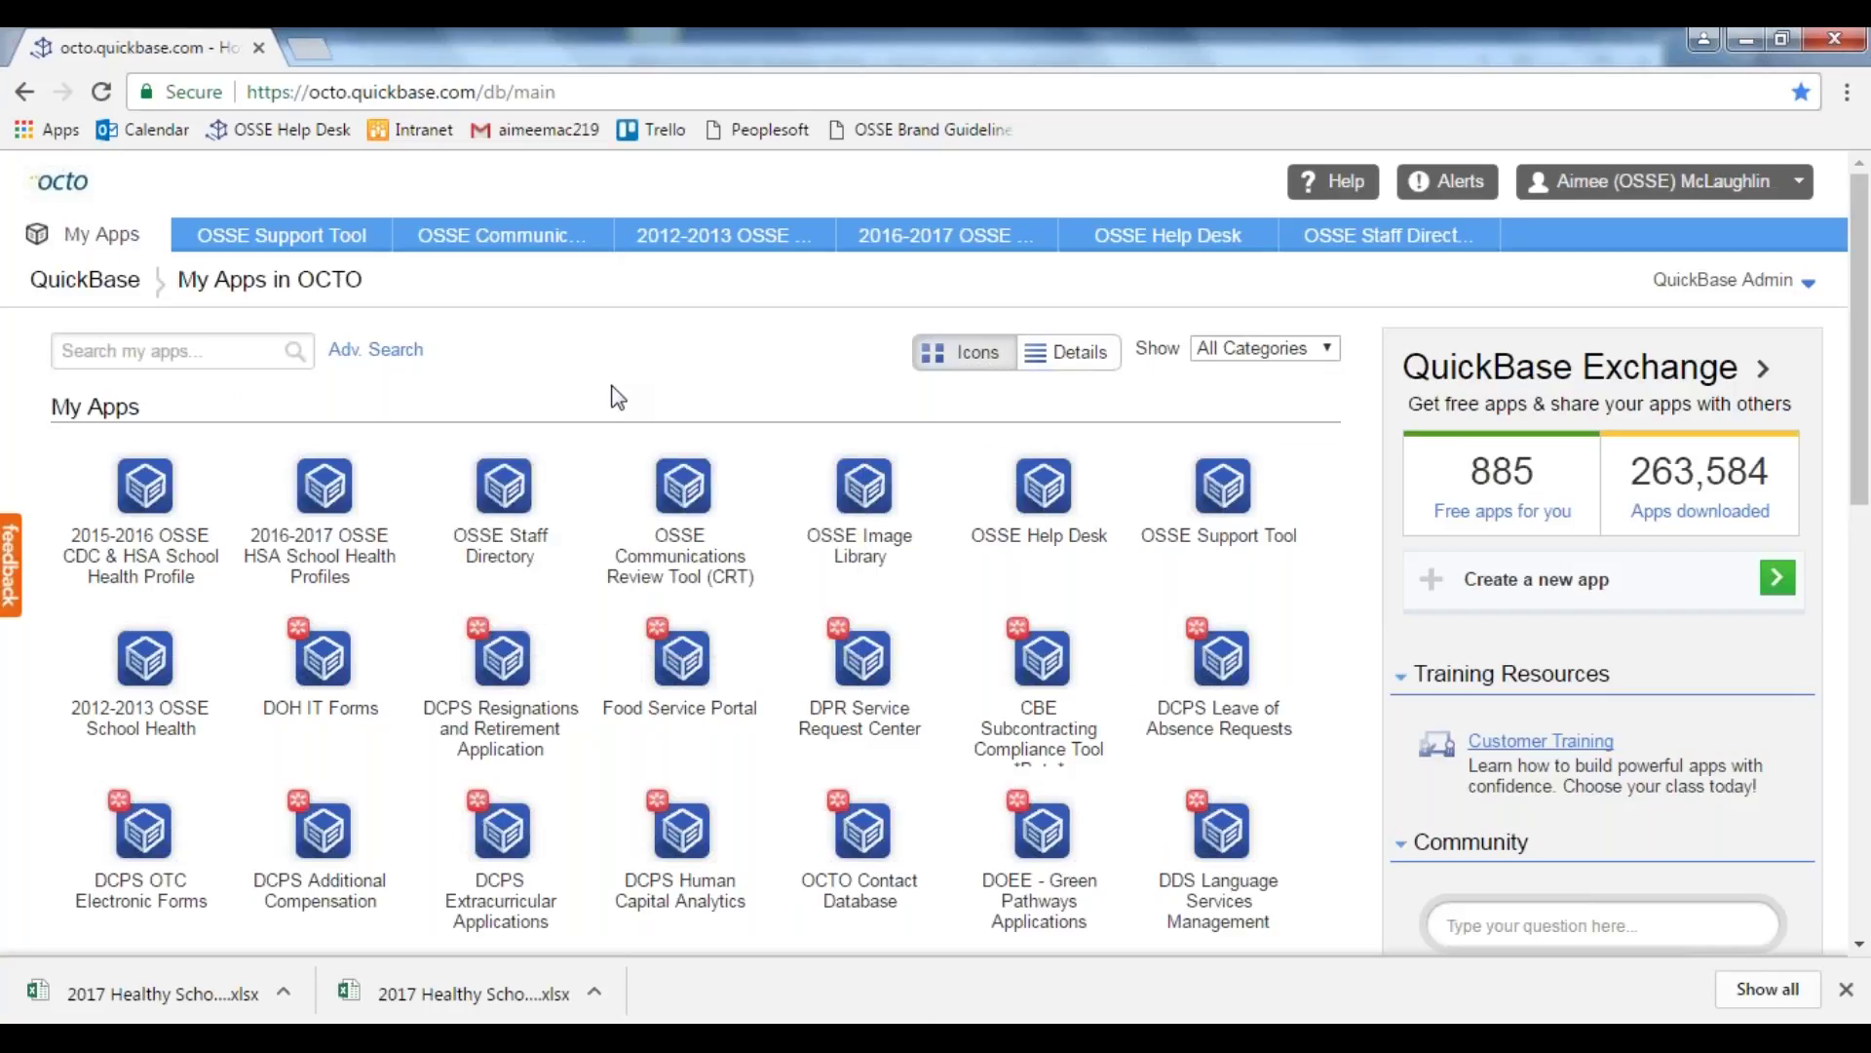
{"action": "mouse_move", "coordinate": [526, 440]}
Open the 2016-2017 OSSE HSA School Health Profiles app, review its Survey Completion Status chart, then start the survey.
{"action": "left_click", "coordinate": [334, 502]}
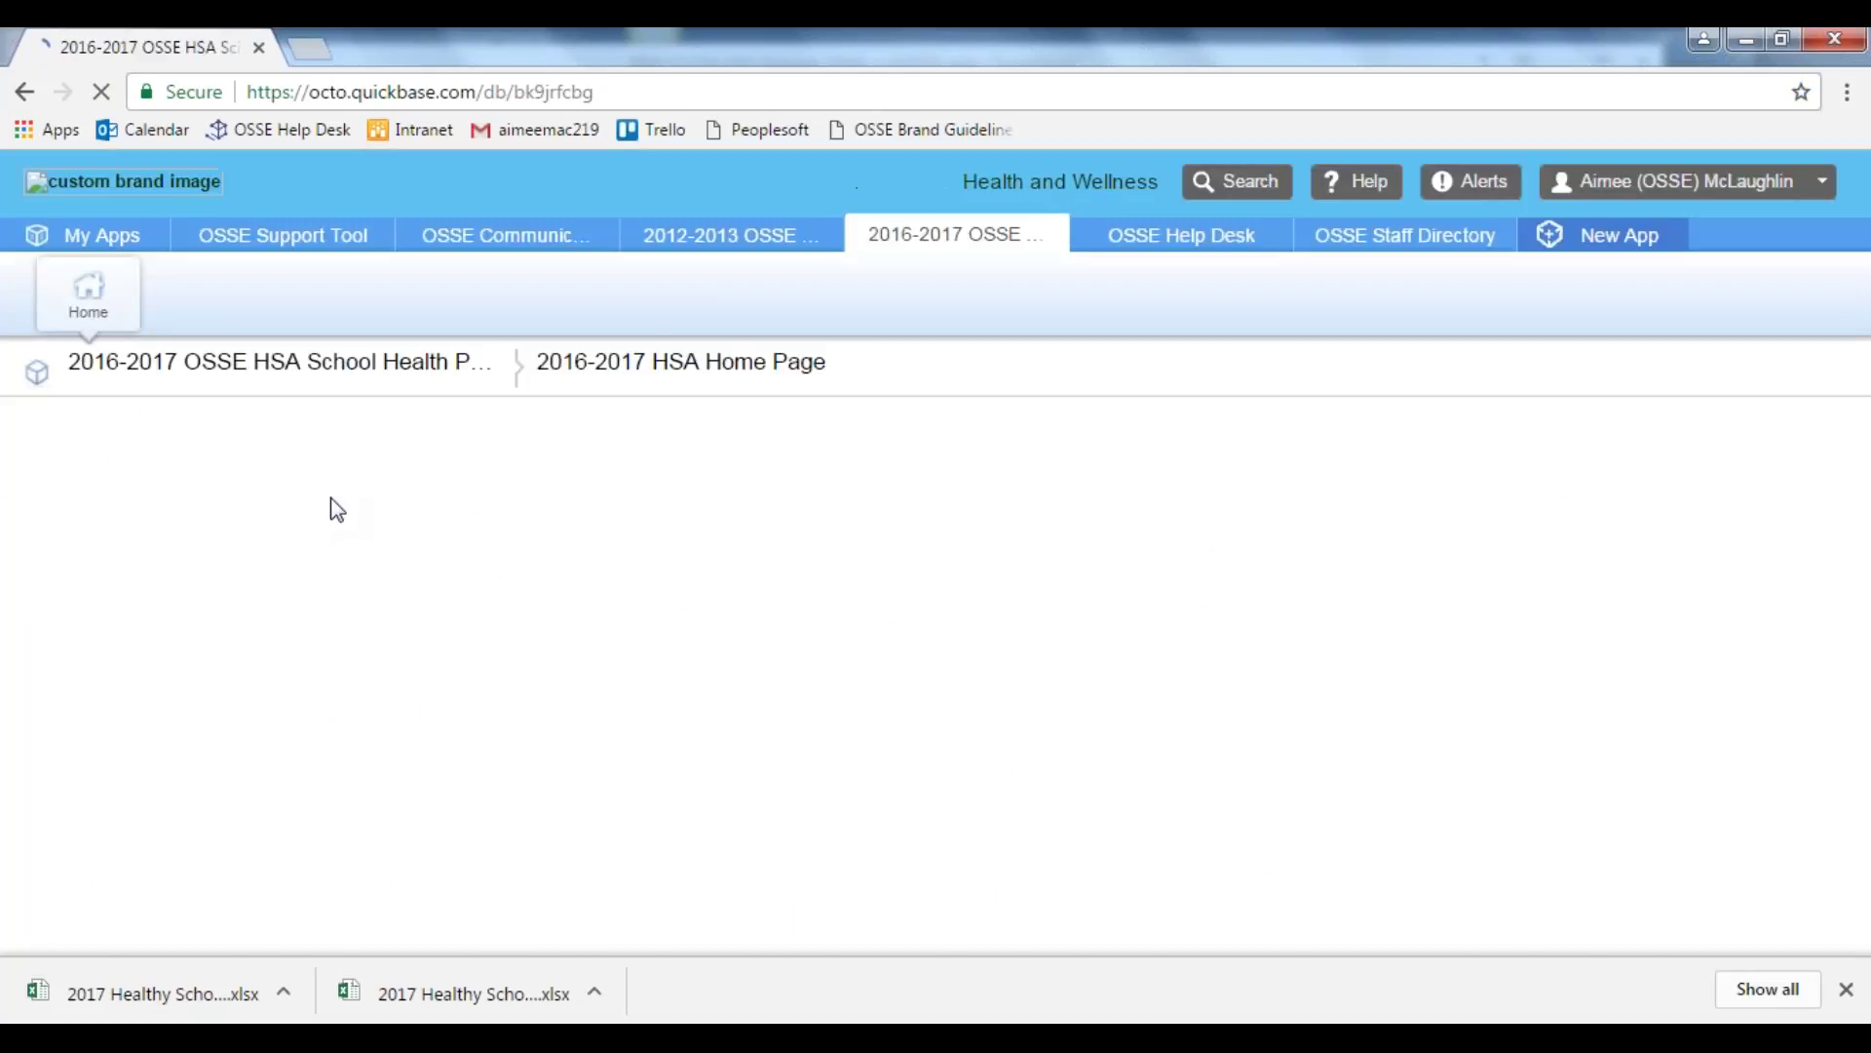
{"action": "scroll", "coordinate": [811, 500], "scroll_direction": "down", "scroll_amount": 3}
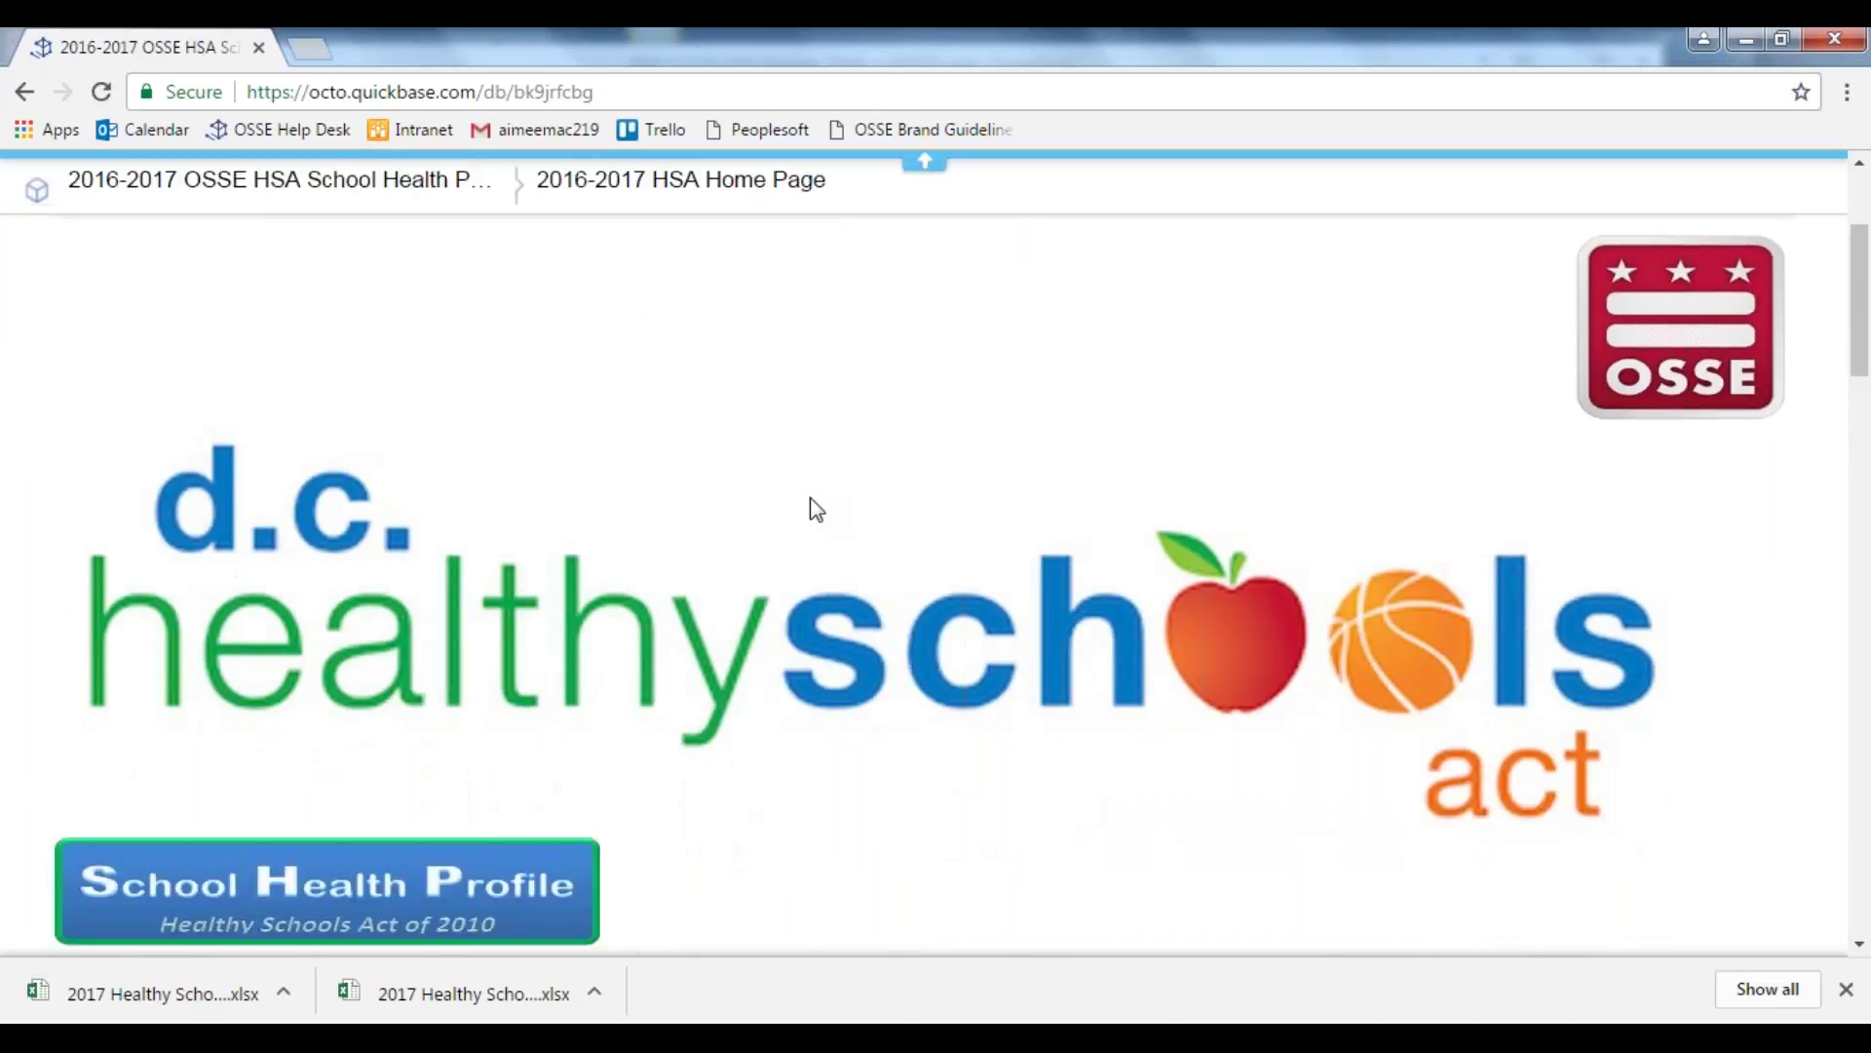
{"action": "scroll", "coordinate": [809, 498], "scroll_direction": "down", "scroll_amount": 1}
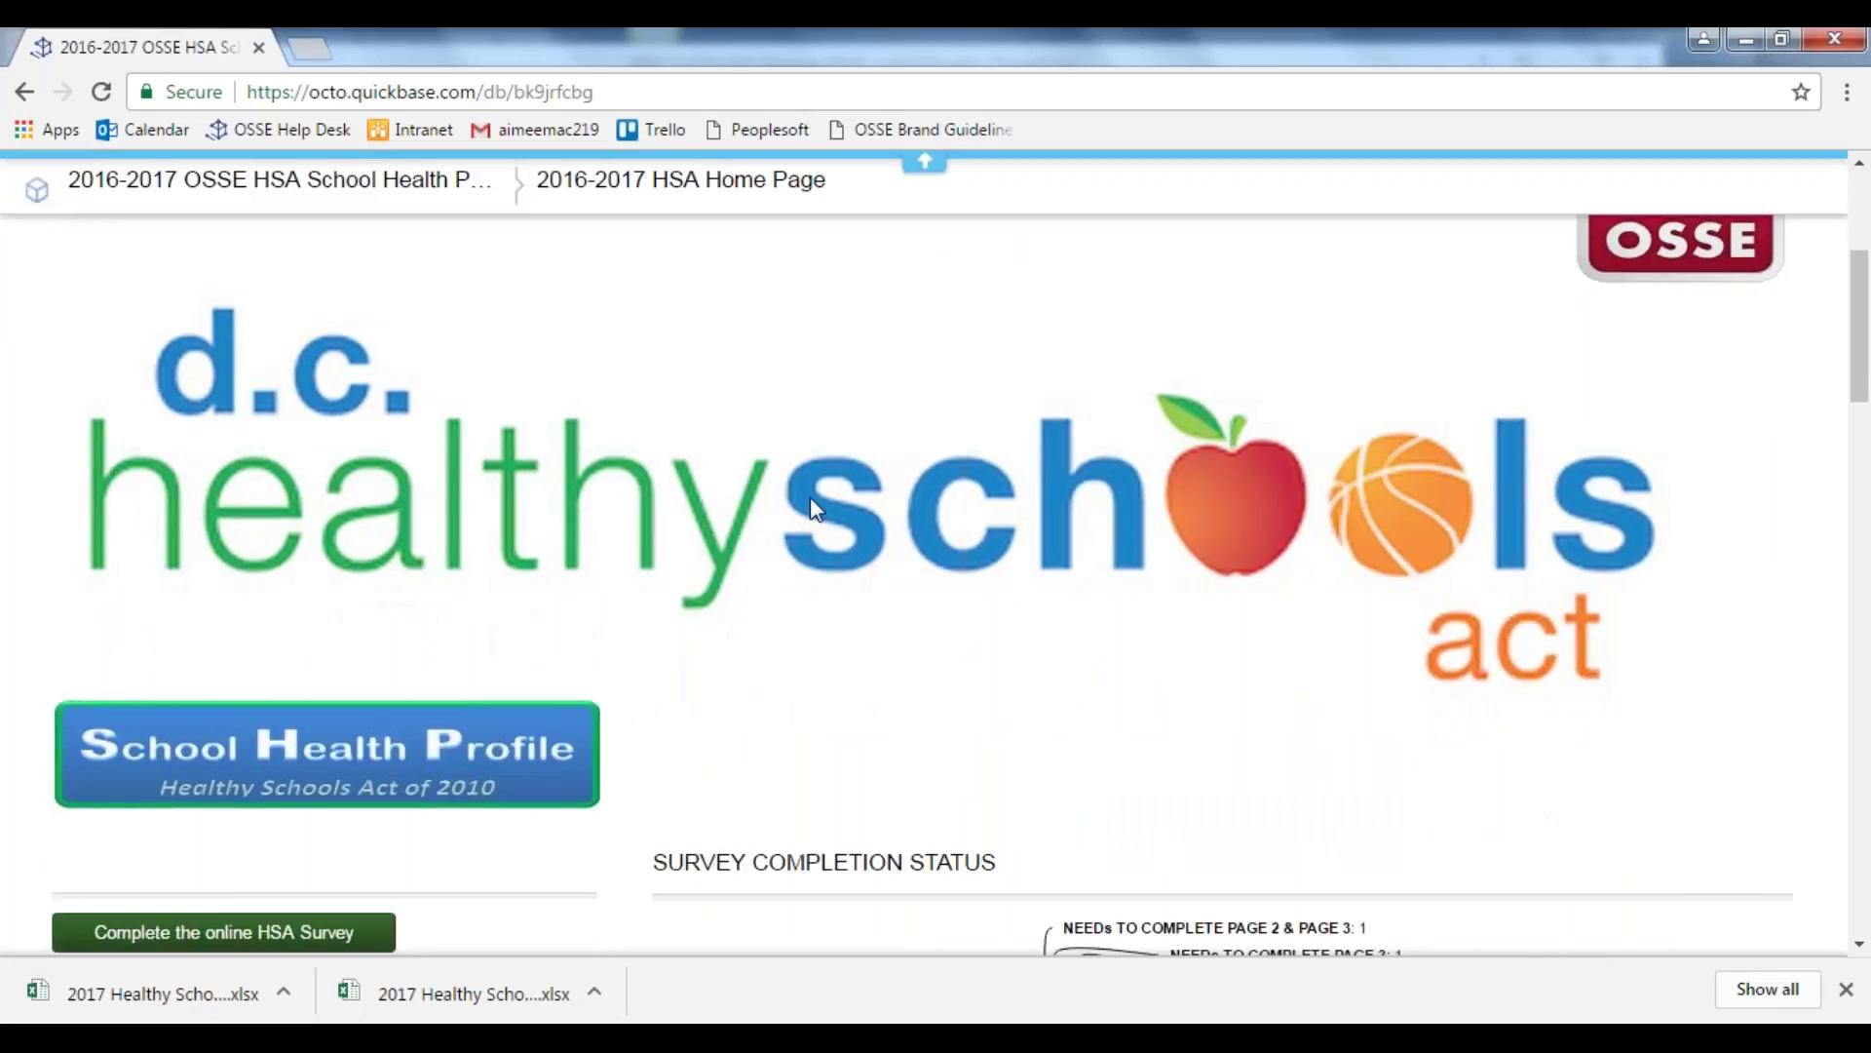
{"action": "scroll", "coordinate": [809, 498], "scroll_direction": "down", "scroll_amount": 1}
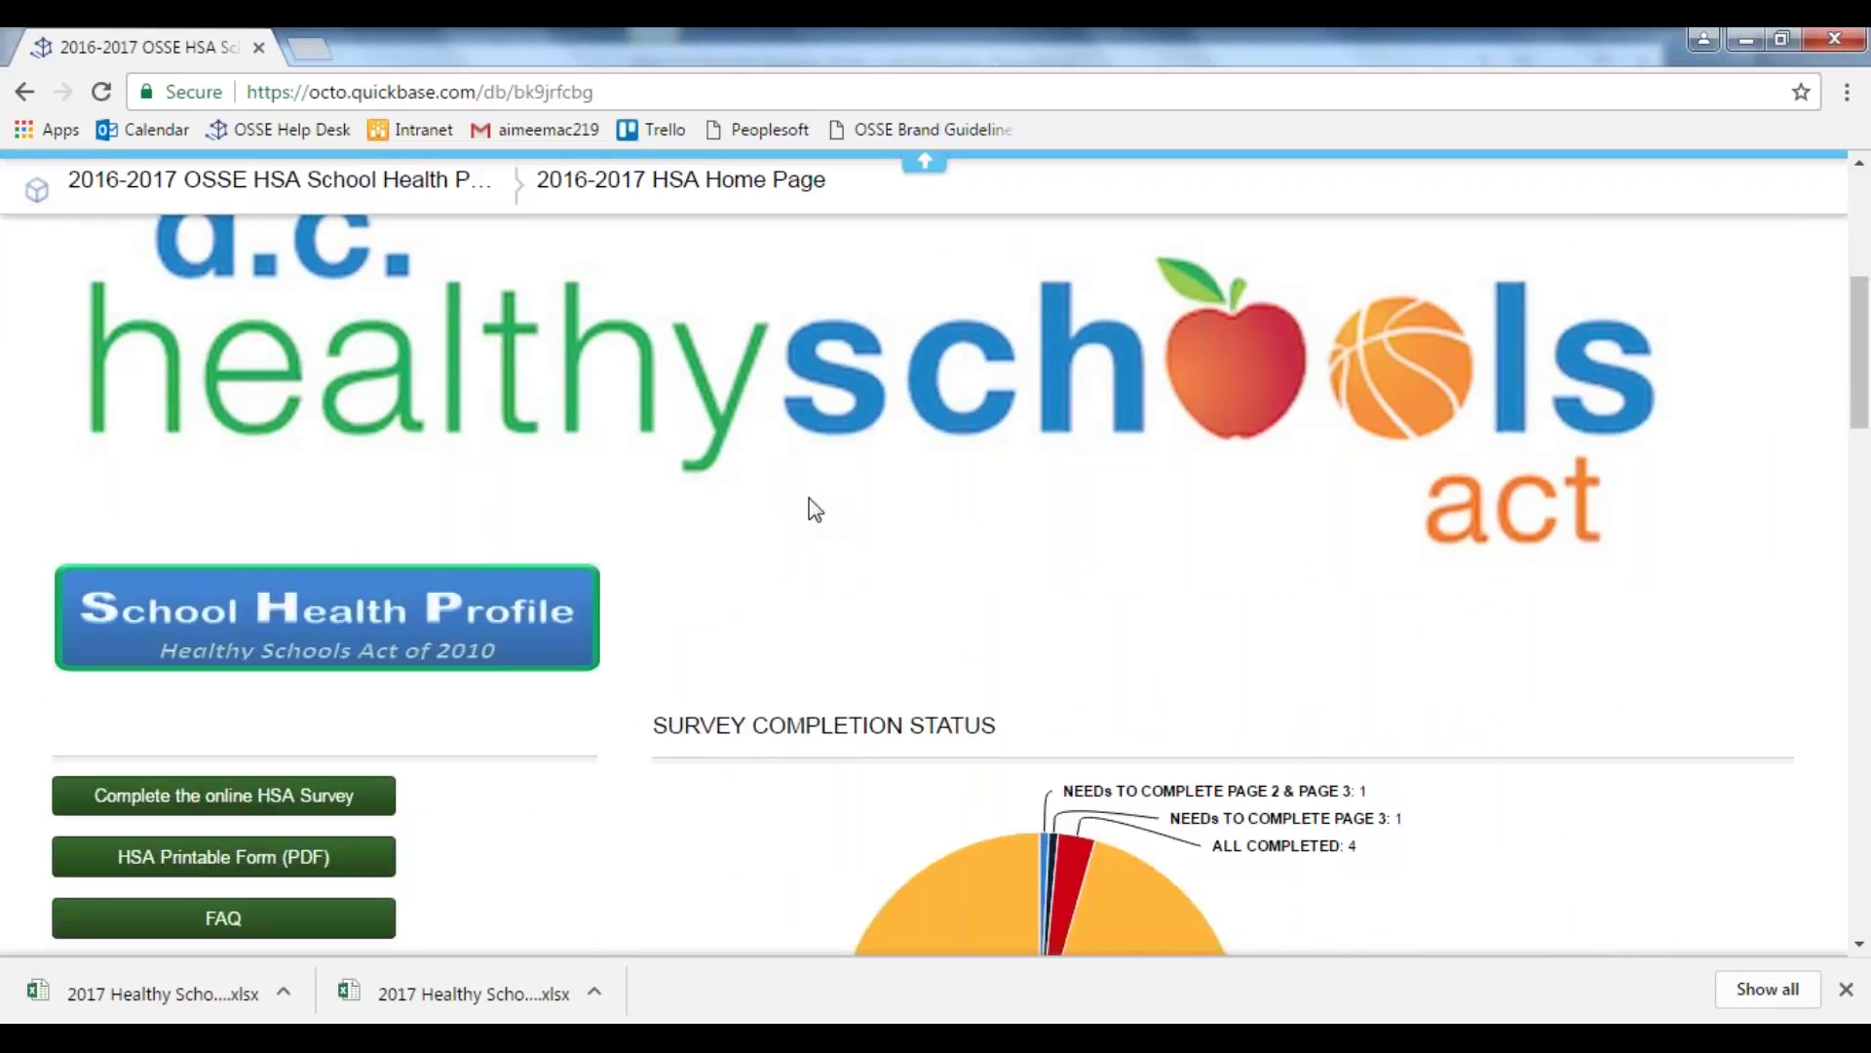
{"action": "scroll", "coordinate": [810, 502], "scroll_direction": "down", "scroll_amount": 2}
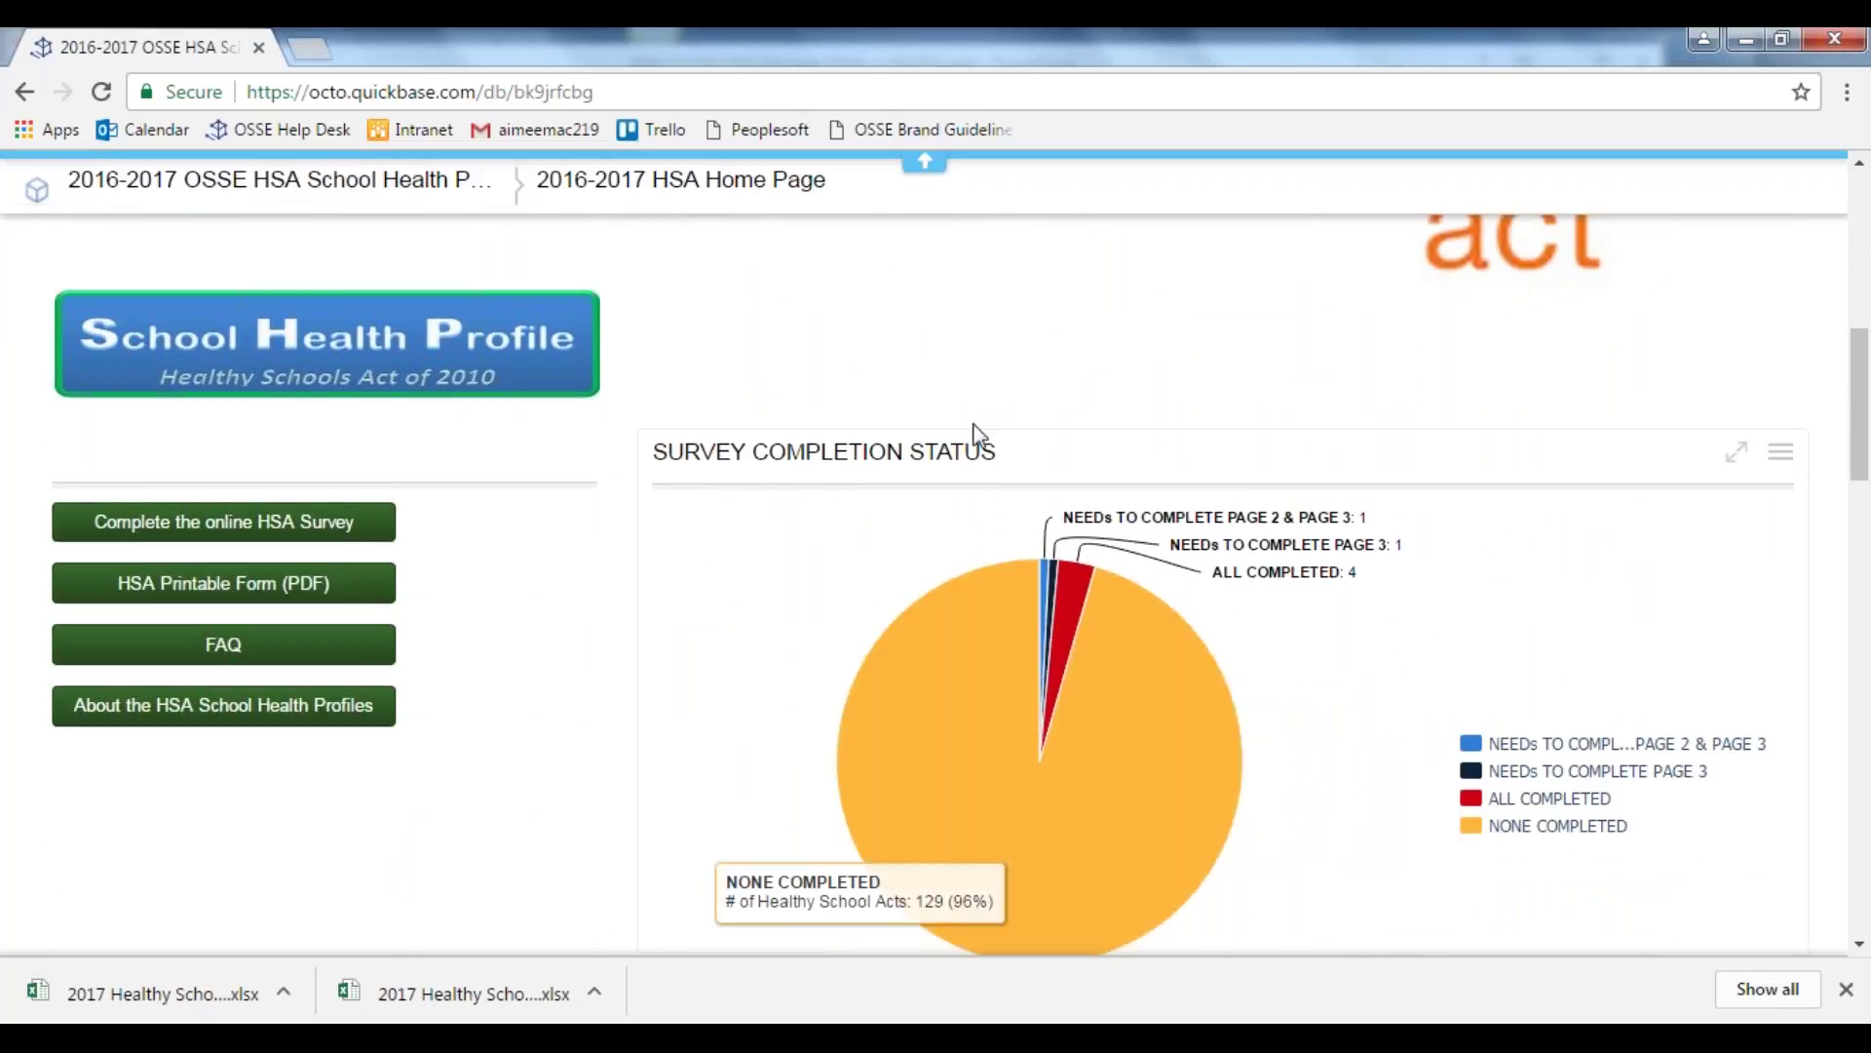
{"action": "scroll", "coordinate": [937, 433], "scroll_direction": "down", "scroll_amount": 1}
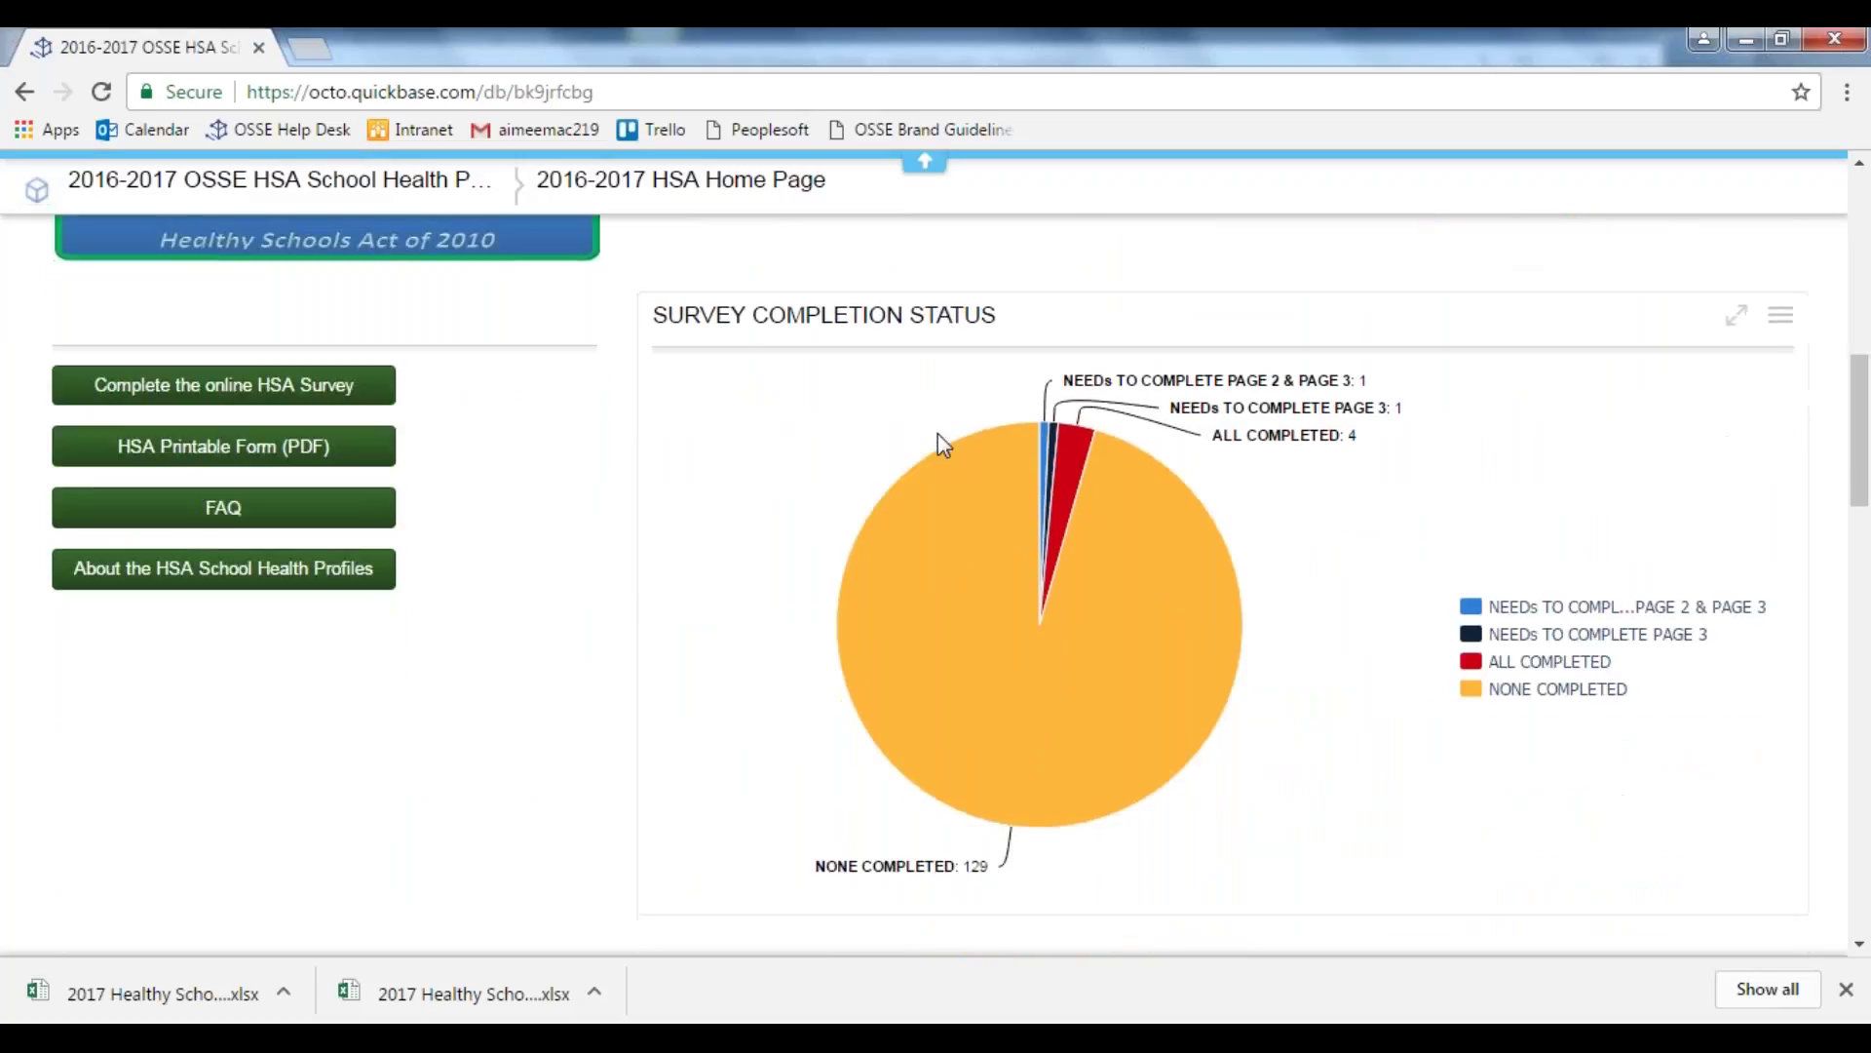
{"action": "mouse_move", "coordinate": [884, 607]}
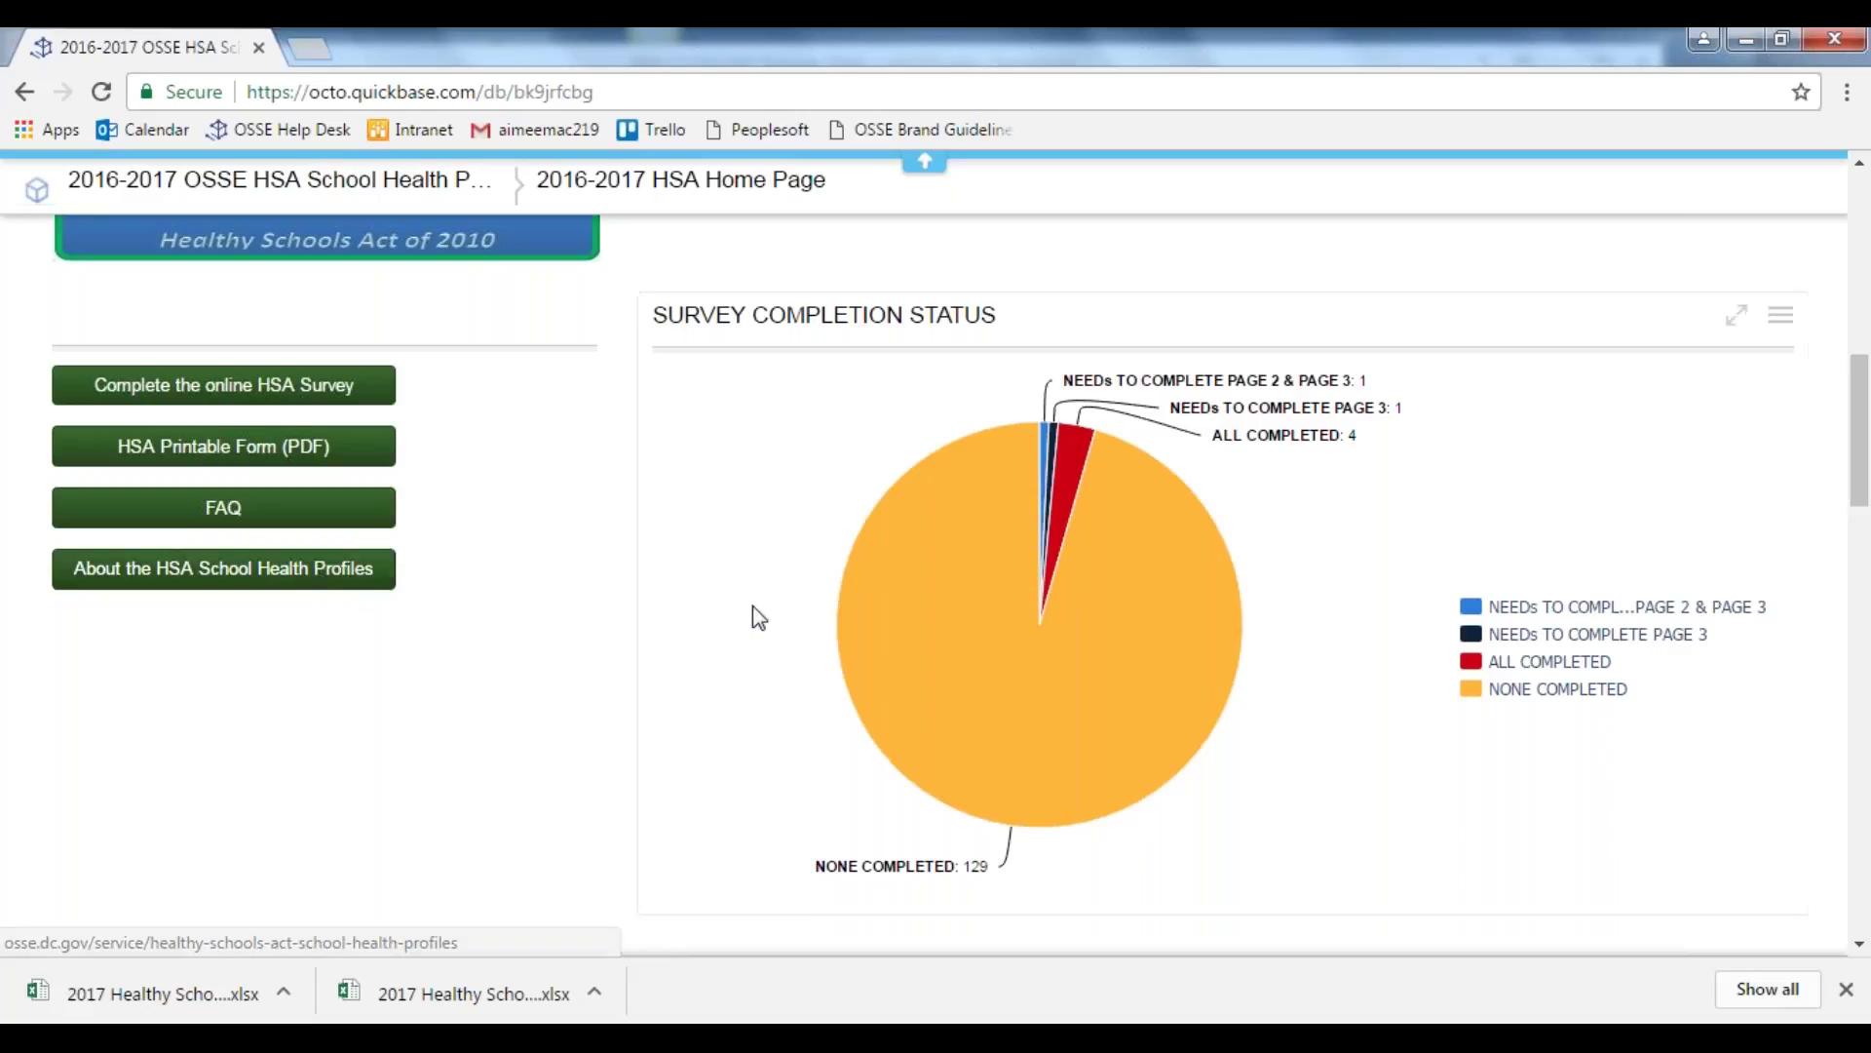
{"action": "scroll", "coordinate": [753, 605], "scroll_direction": "up", "scroll_amount": 2}
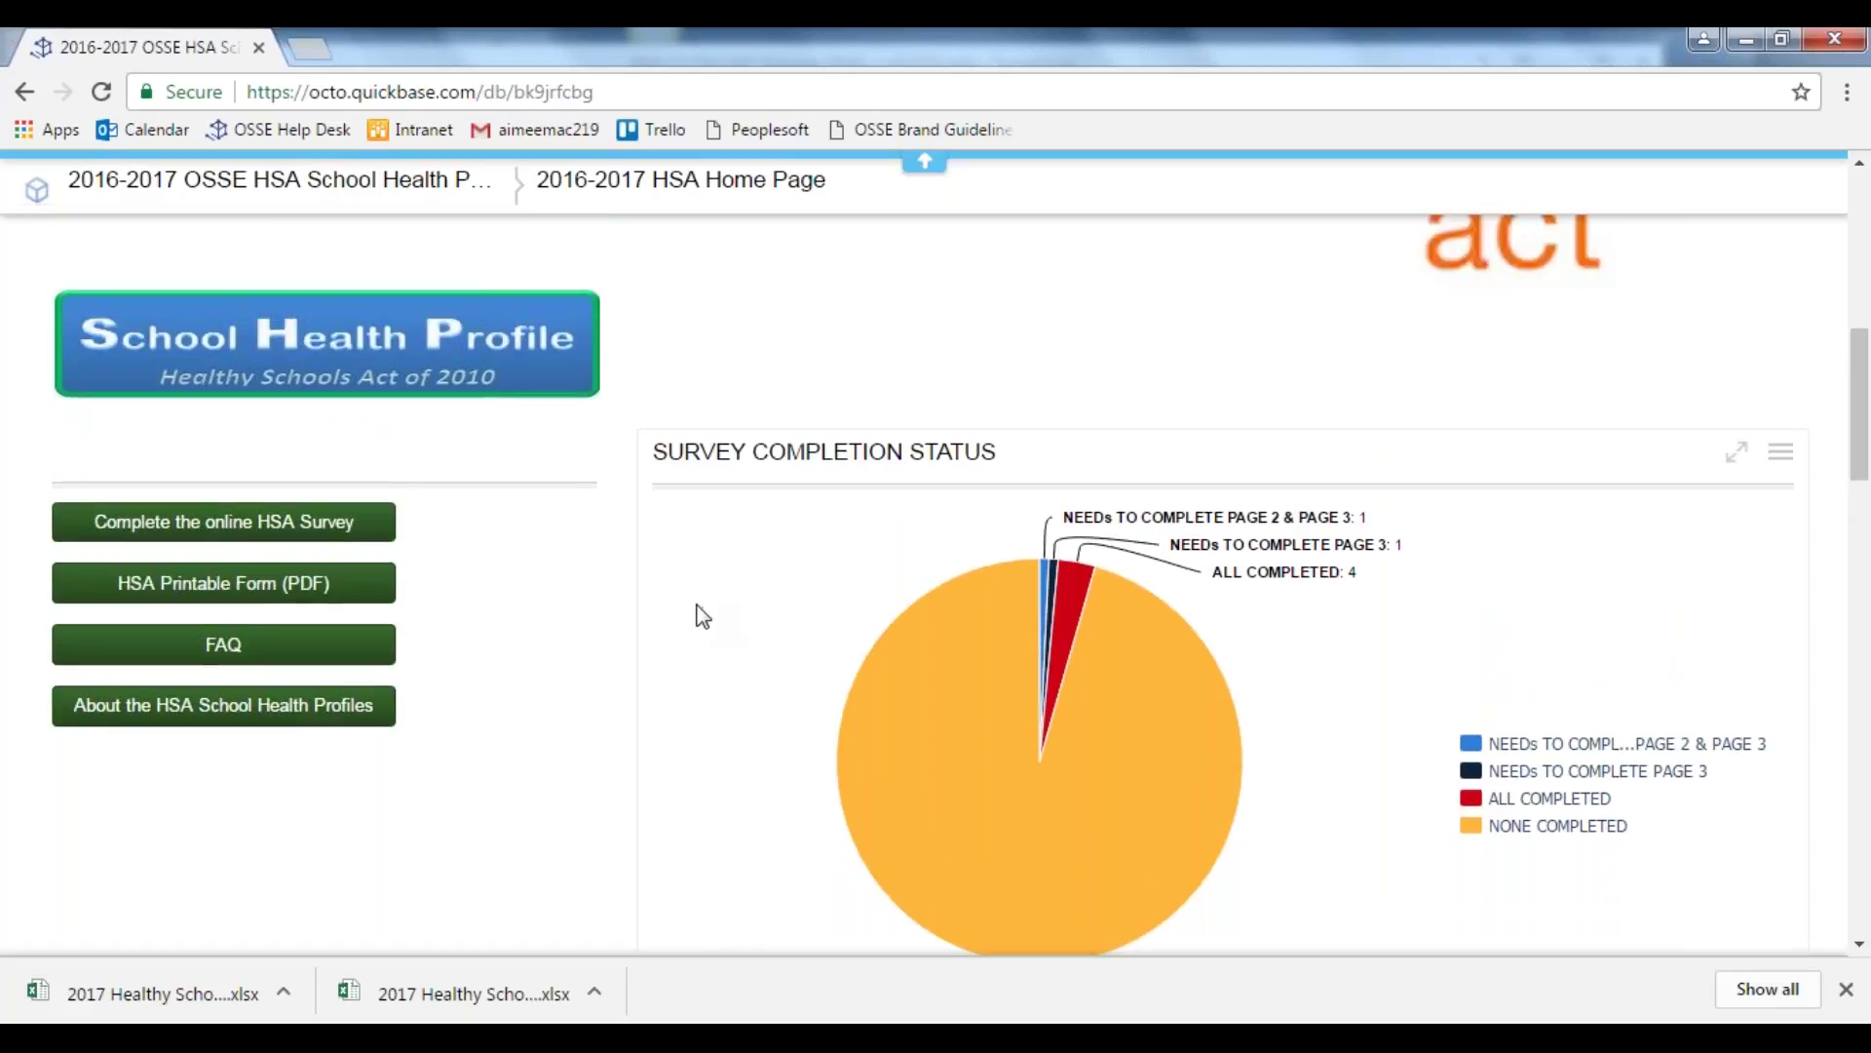
{"action": "left_click", "coordinate": [283, 523]}
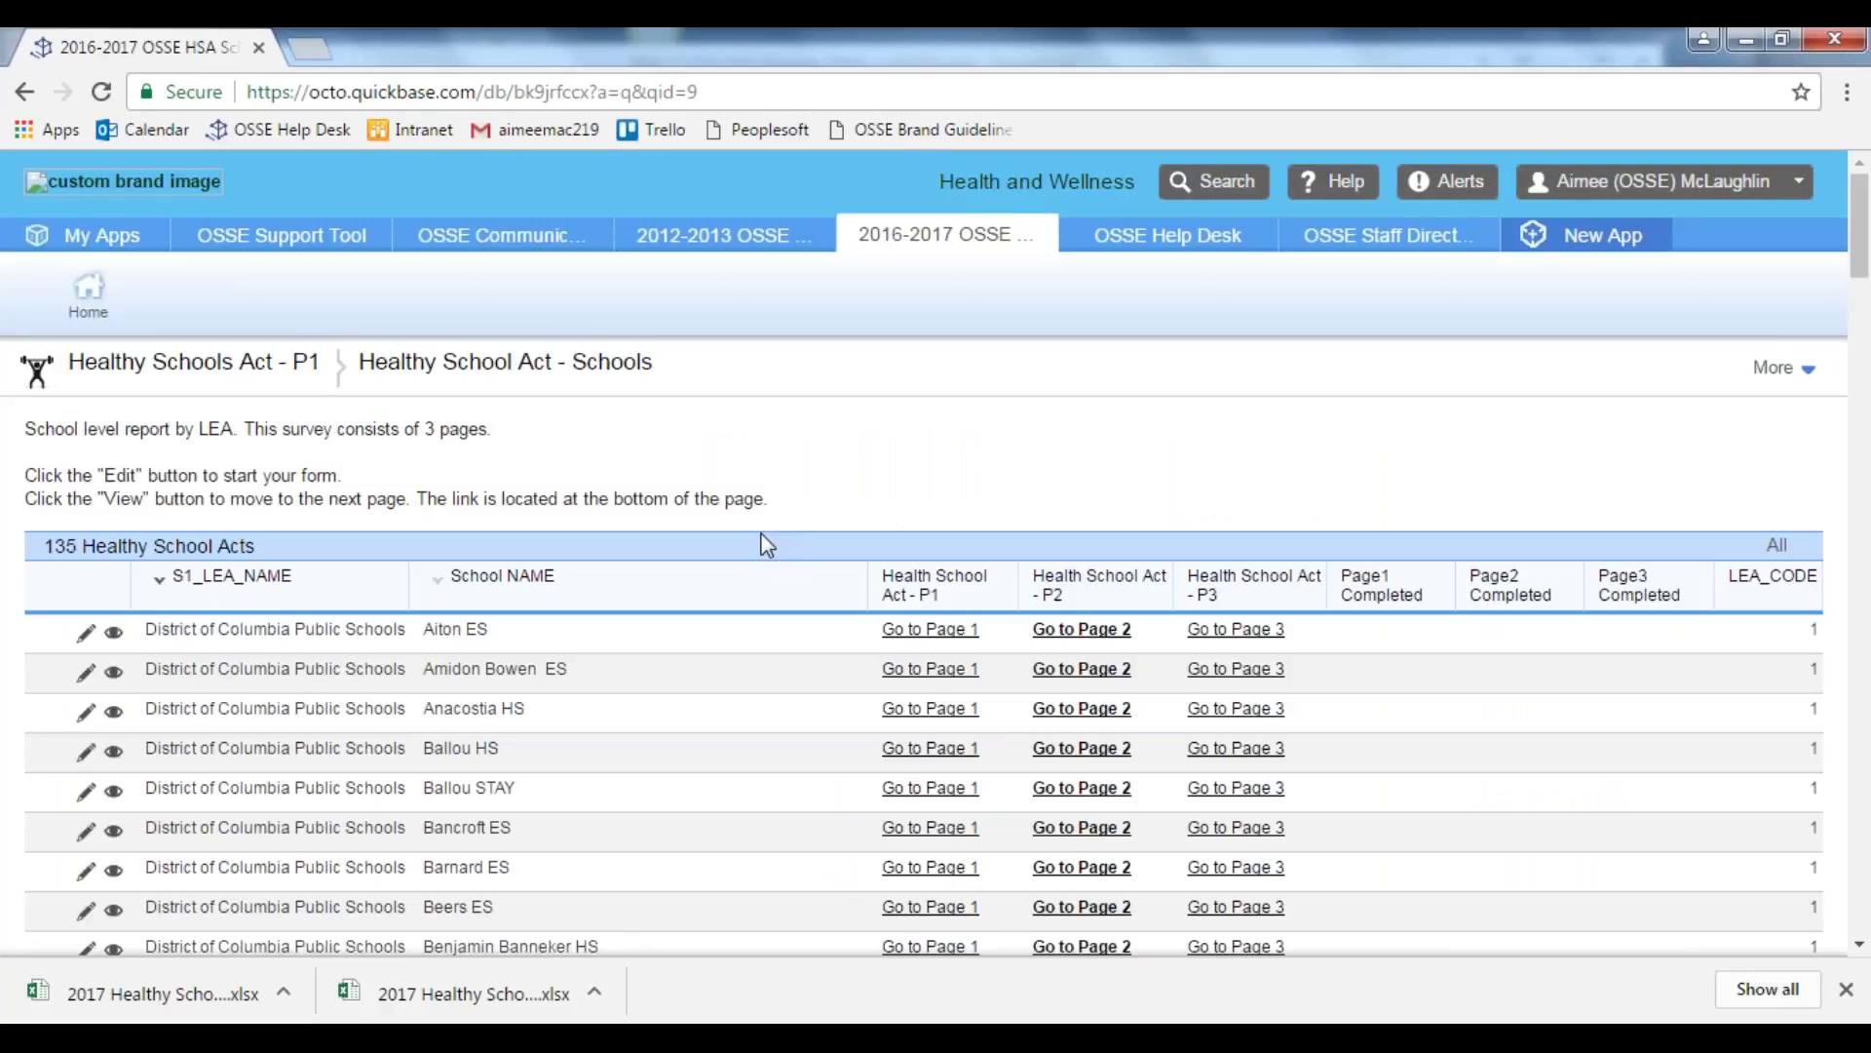
Scroll the Healthy School Act - Schools report down to the TEST LEA schools at the end.
{"action": "scroll", "coordinate": [767, 546], "scroll_direction": "down", "scroll_amount": 3}
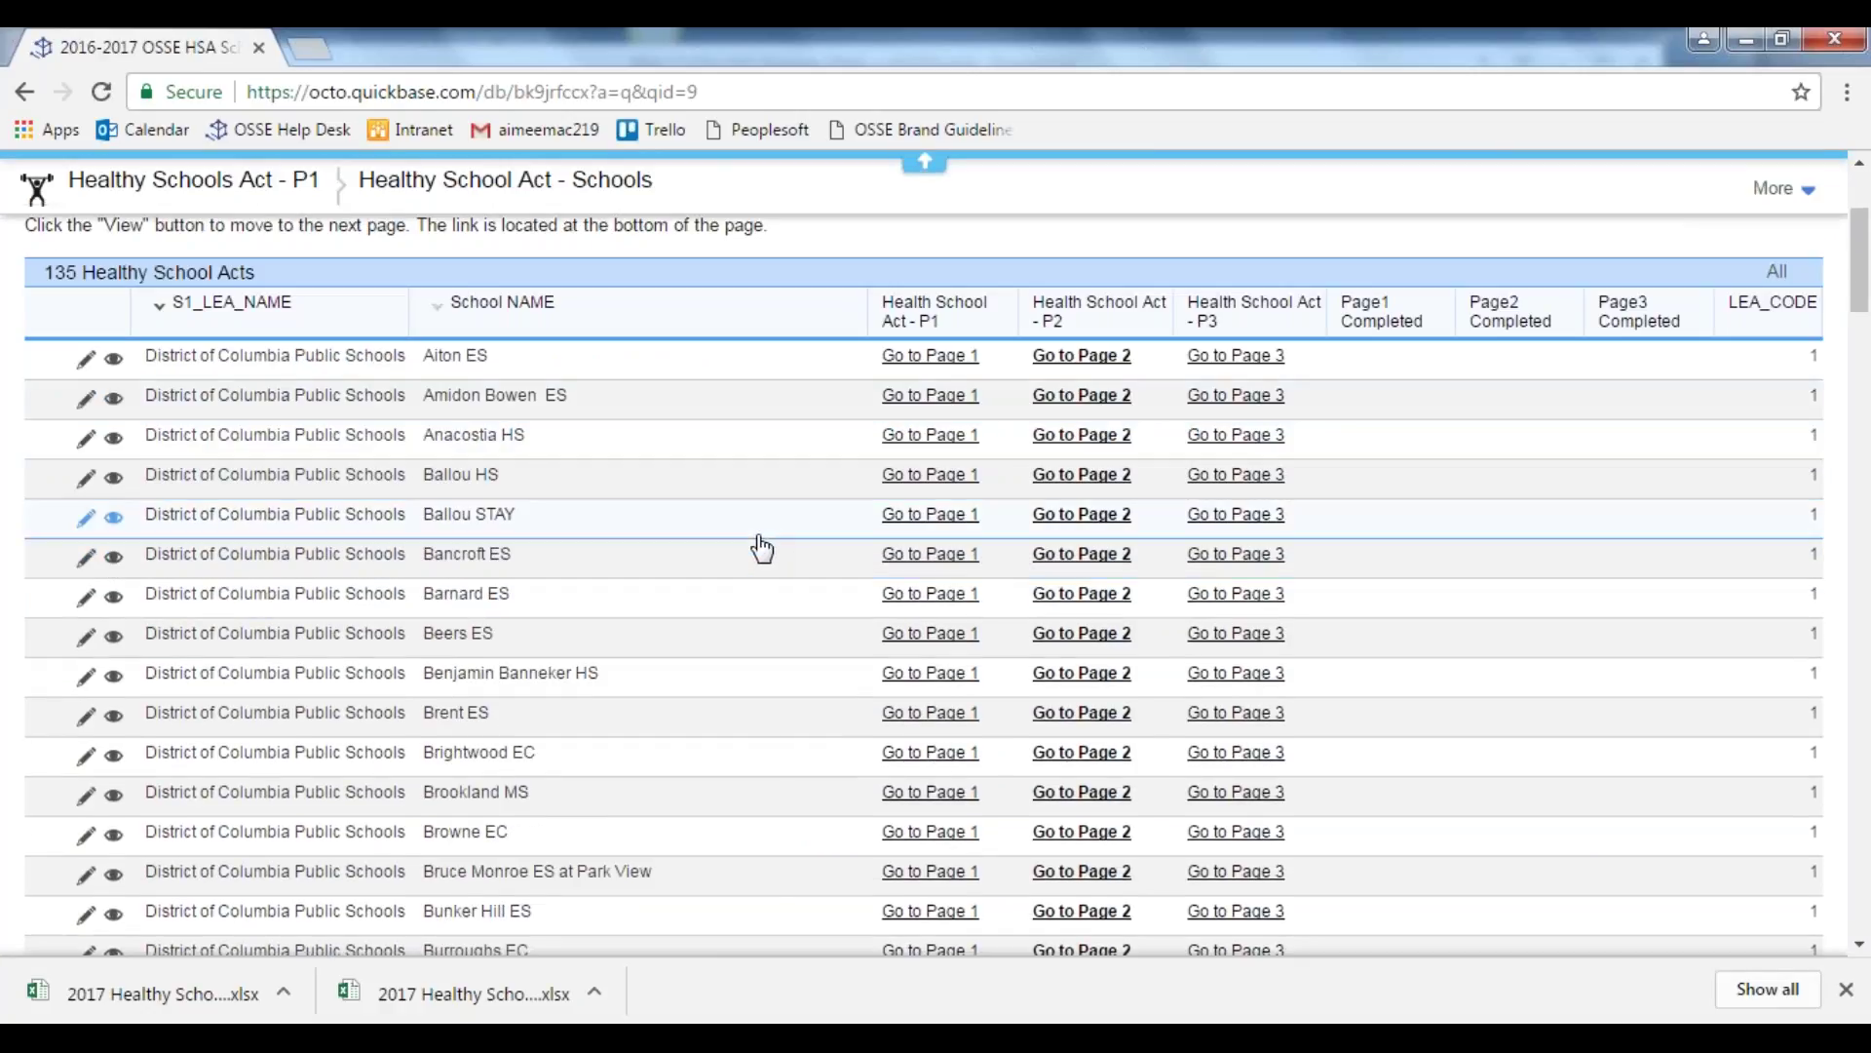
{"action": "scroll", "coordinate": [762, 548], "scroll_direction": "down", "scroll_amount": 18}
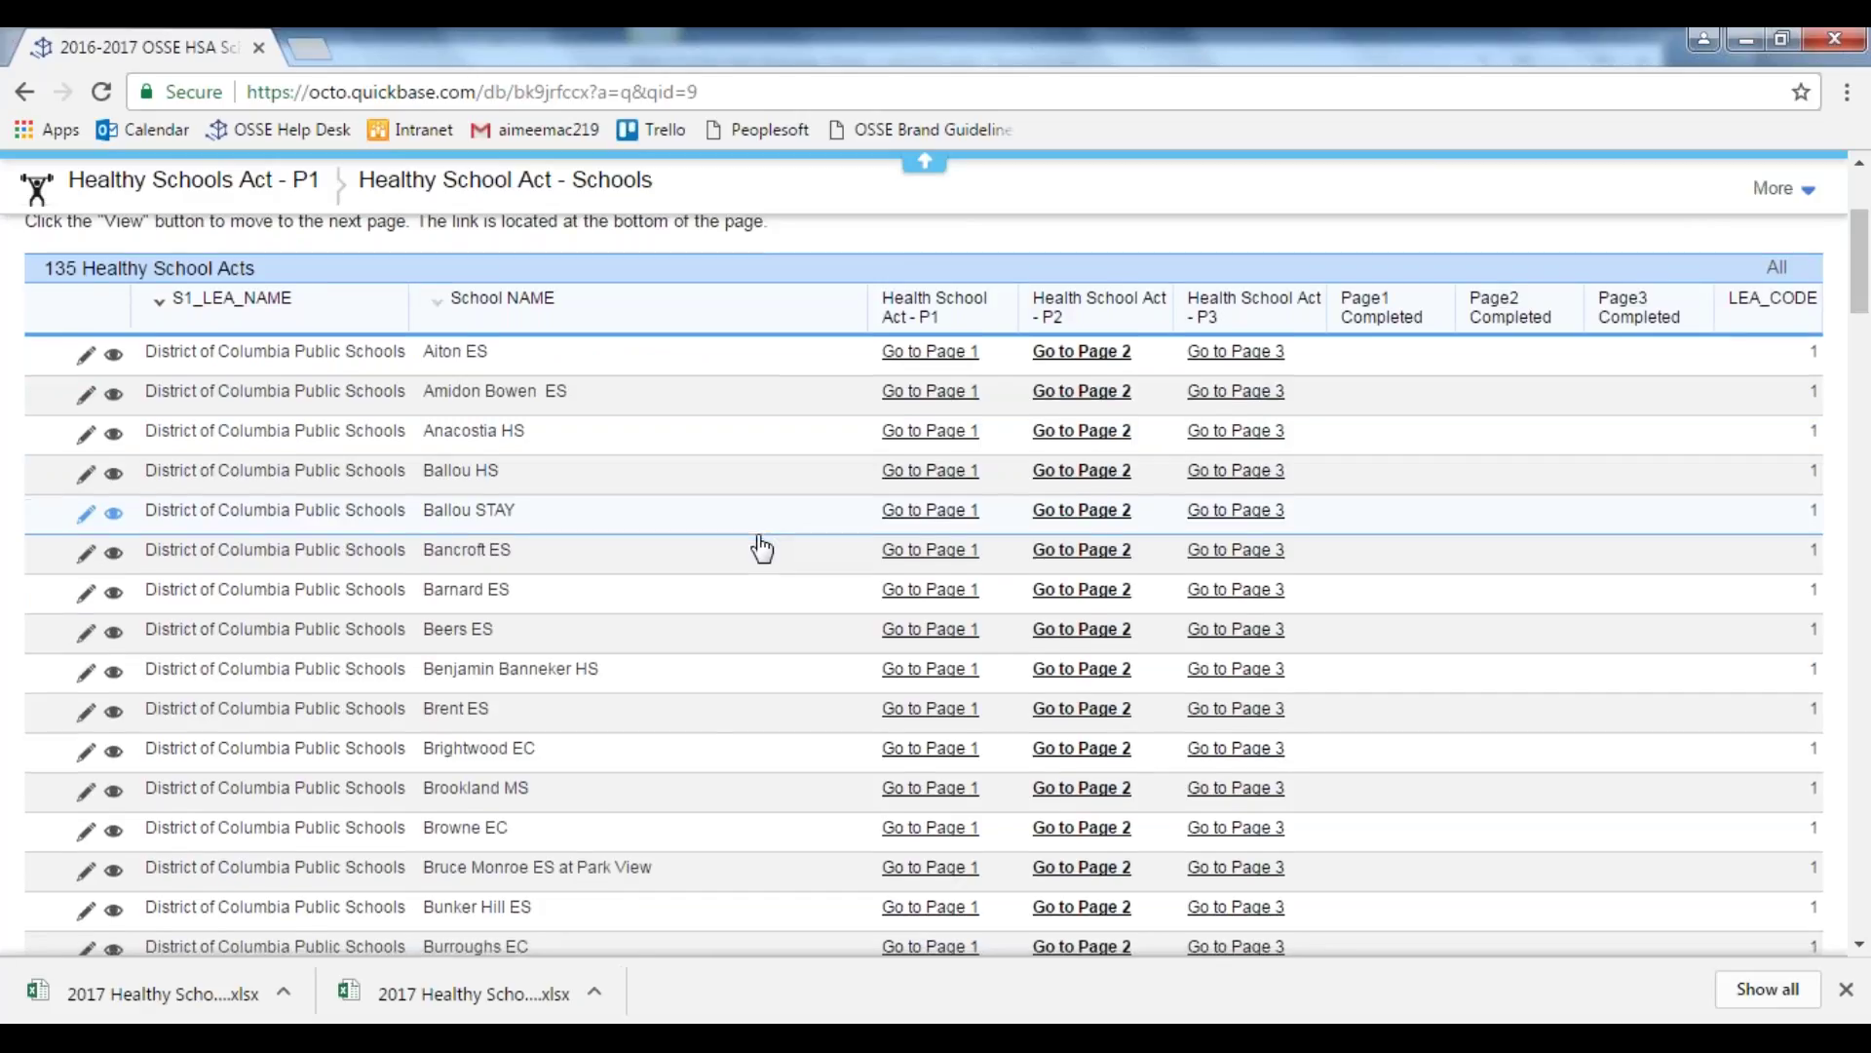
{"action": "scroll", "coordinate": [761, 554], "scroll_direction": "down", "scroll_amount": 20}
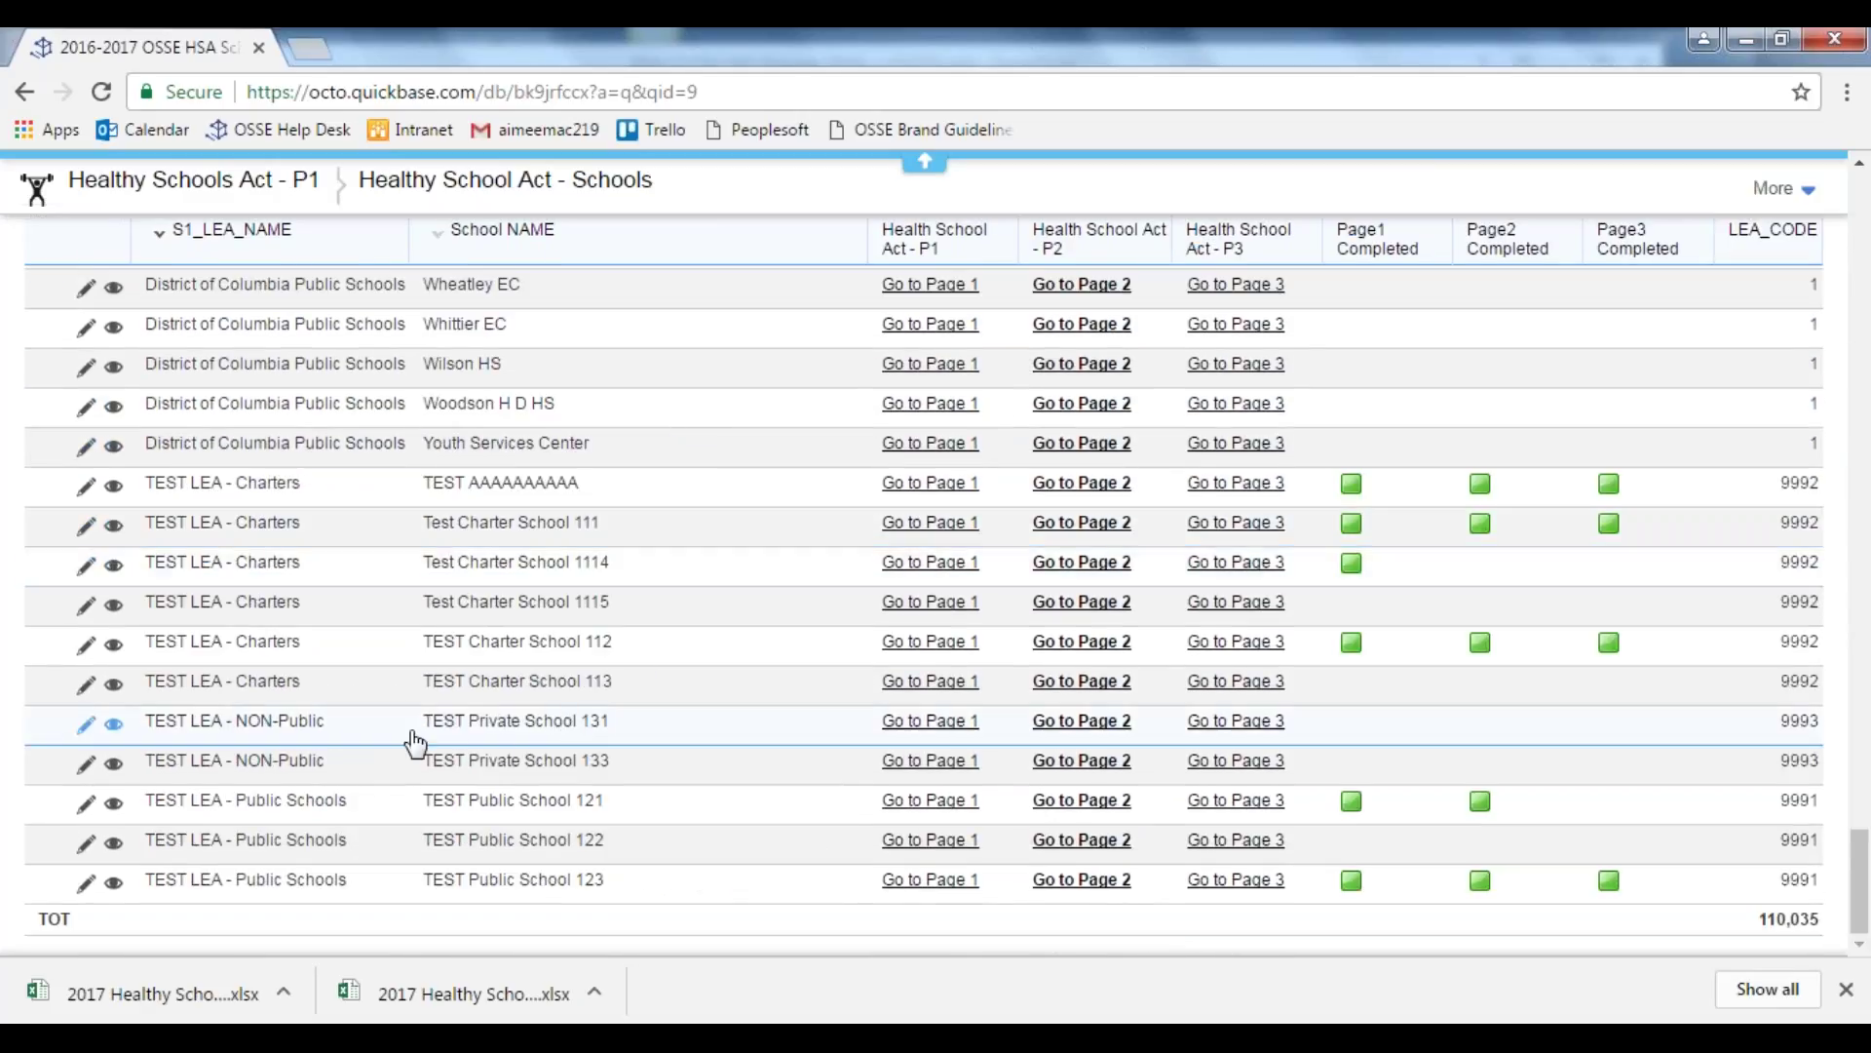
Open TEST Private School 131's survey record for editing and dismiss the grades served reminder.
{"action": "left_click", "coordinate": [85, 728]}
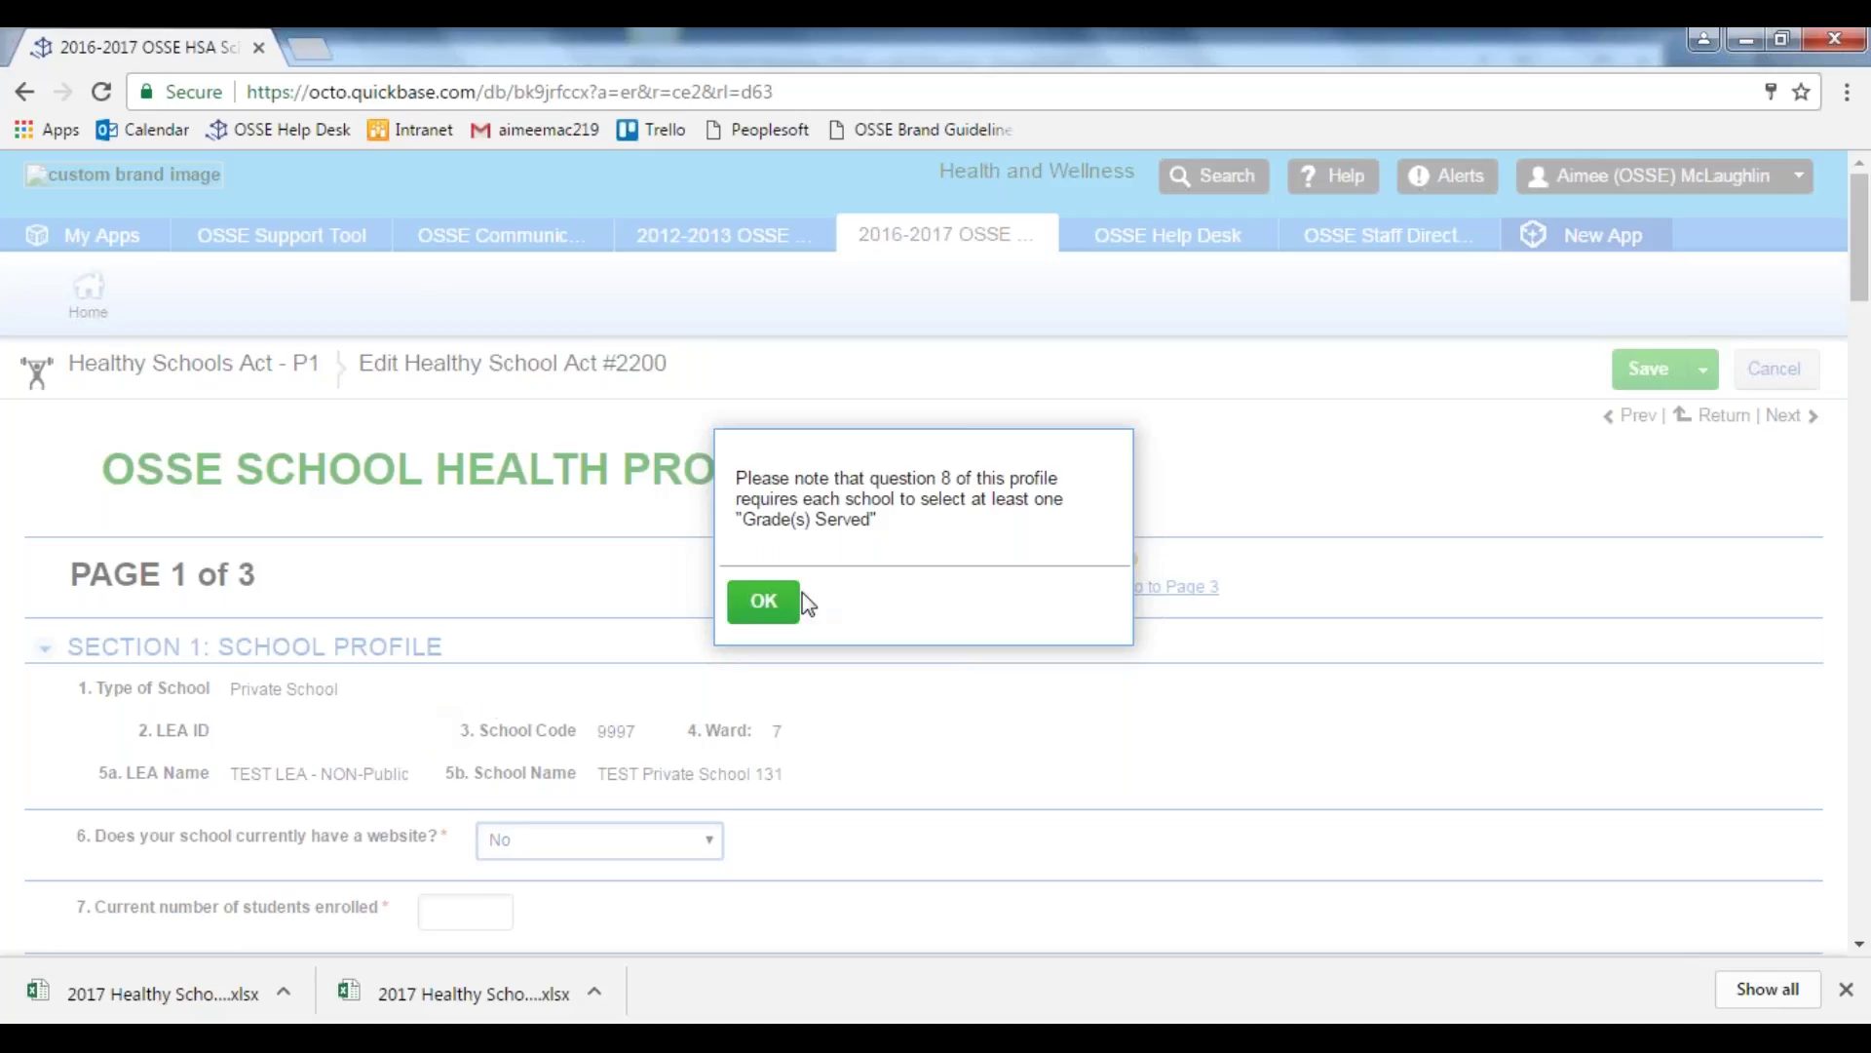
{"action": "left_click", "coordinate": [764, 602]}
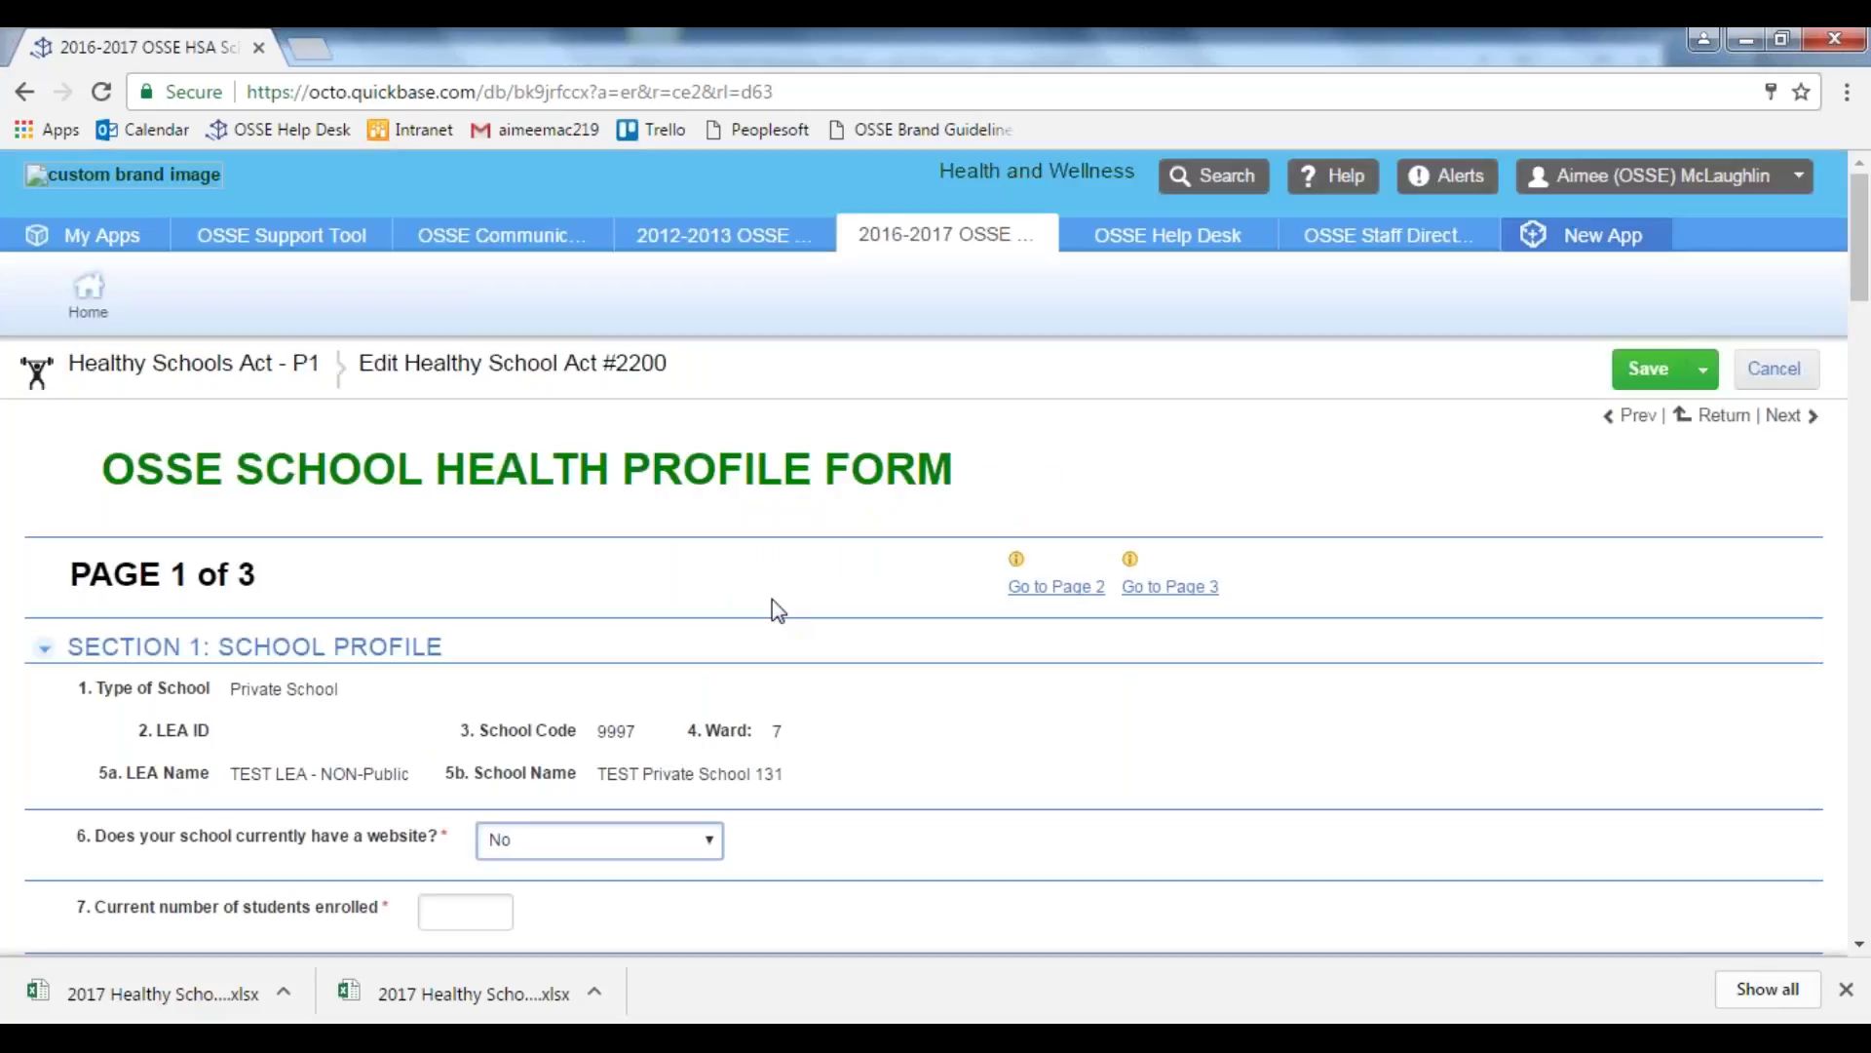
{"action": "scroll", "coordinate": [778, 610], "scroll_direction": "down", "scroll_amount": 2}
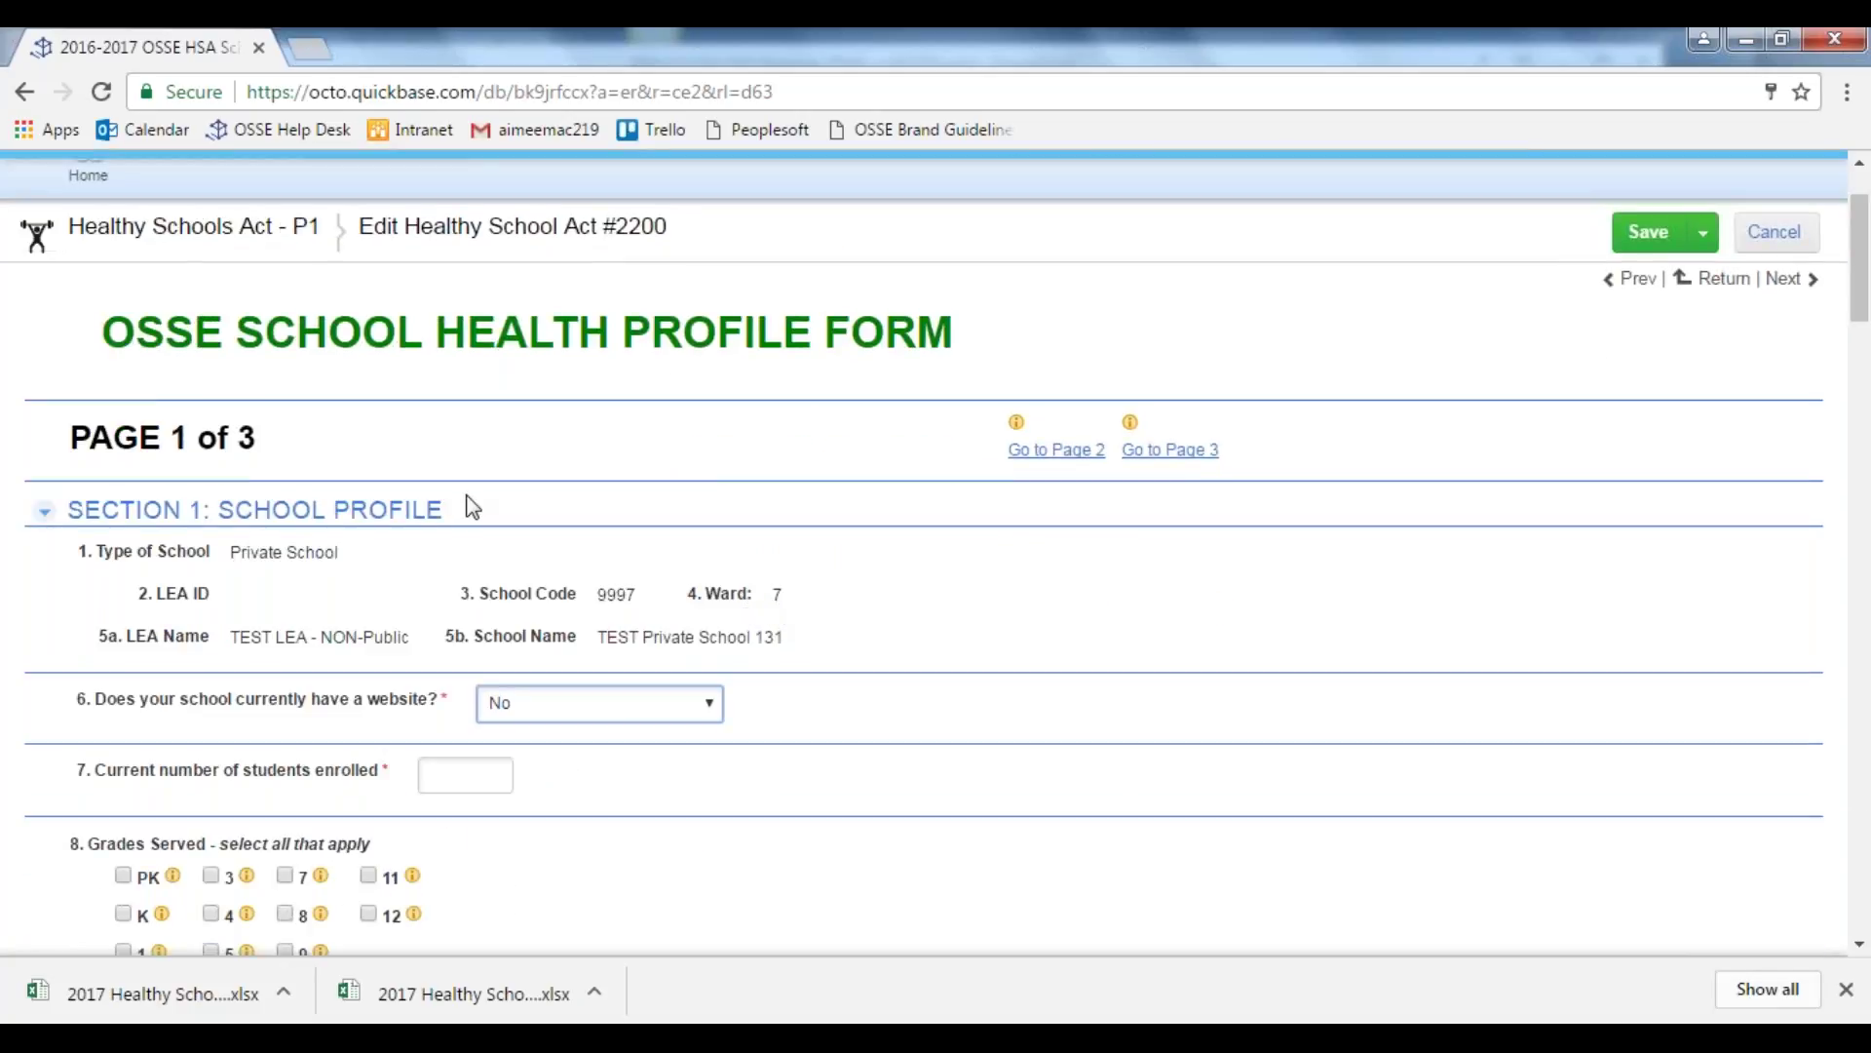
{"action": "left_click_drag", "start_coordinate": [280, 433], "coordinate": [60, 429]}
{"action": "left_click", "coordinate": [1341, 348]}
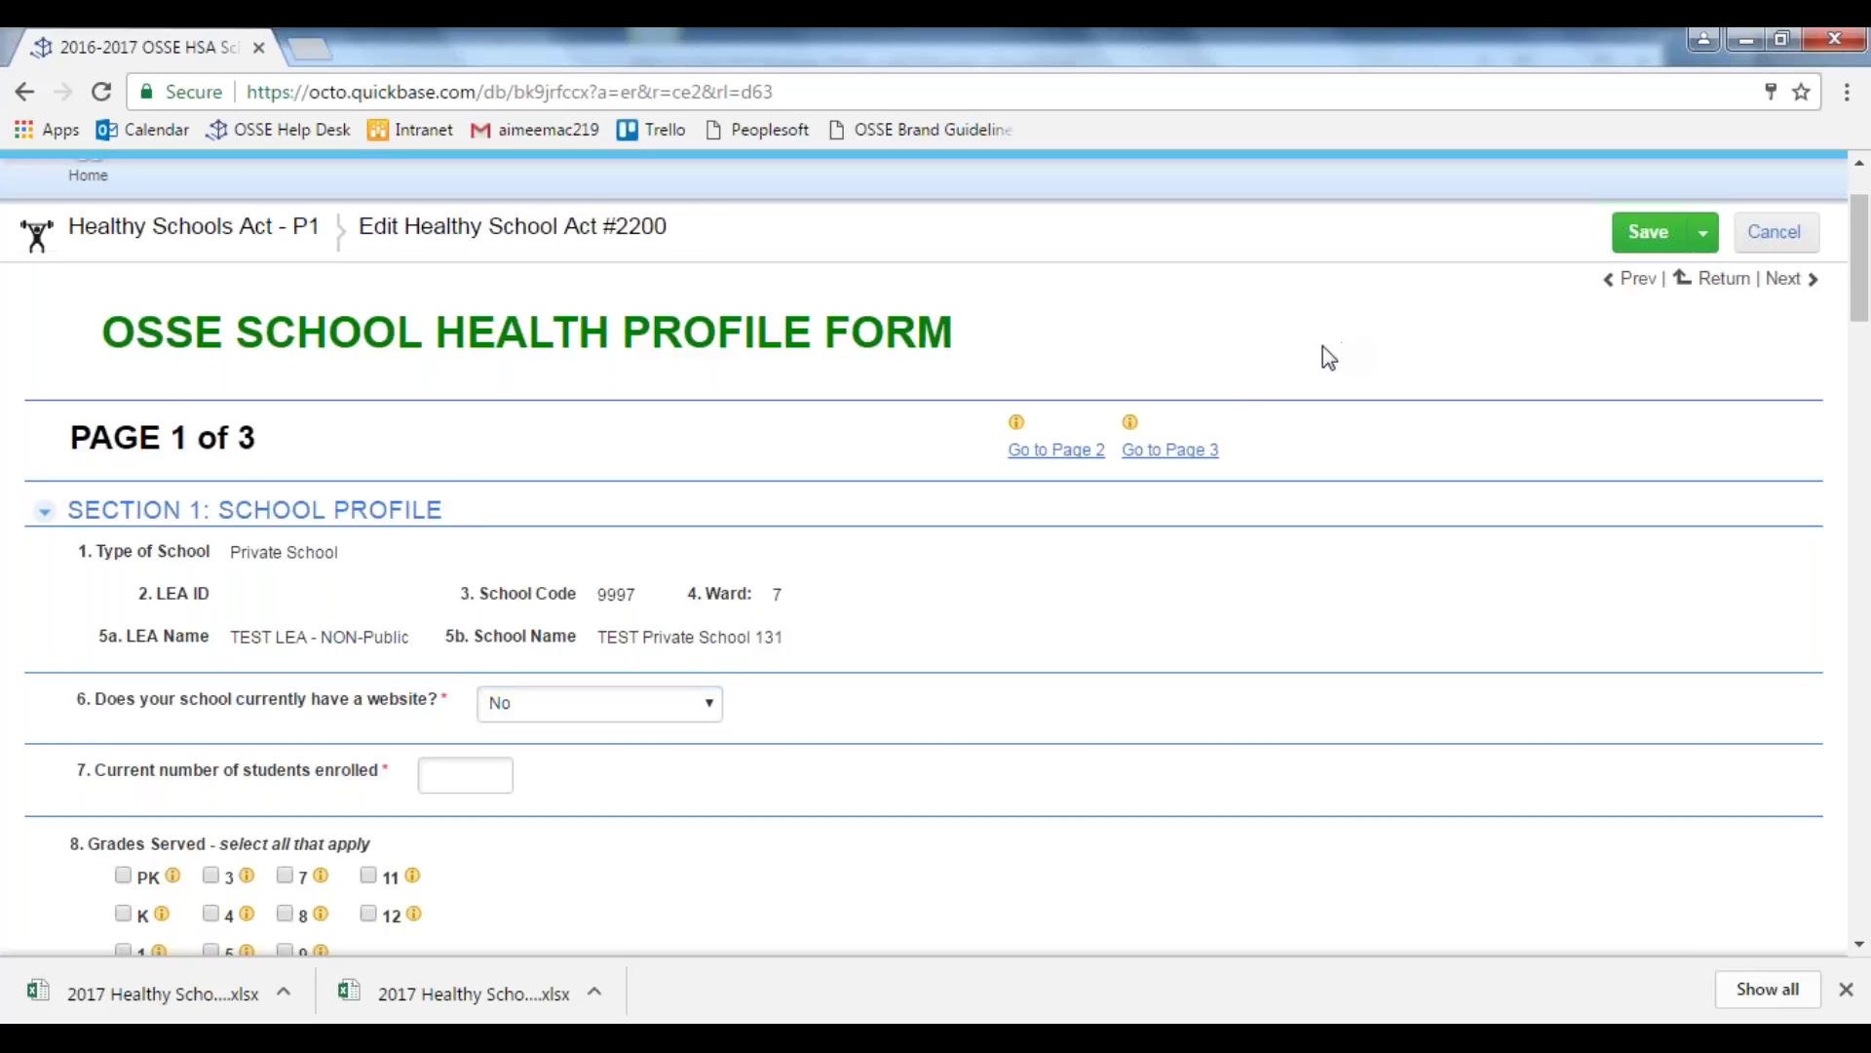
Tick the Completed Page 1 checkbox at the bottom of the form, then return to the top.
{"action": "scroll", "coordinate": [1328, 358], "scroll_direction": "up", "scroll_amount": 2}
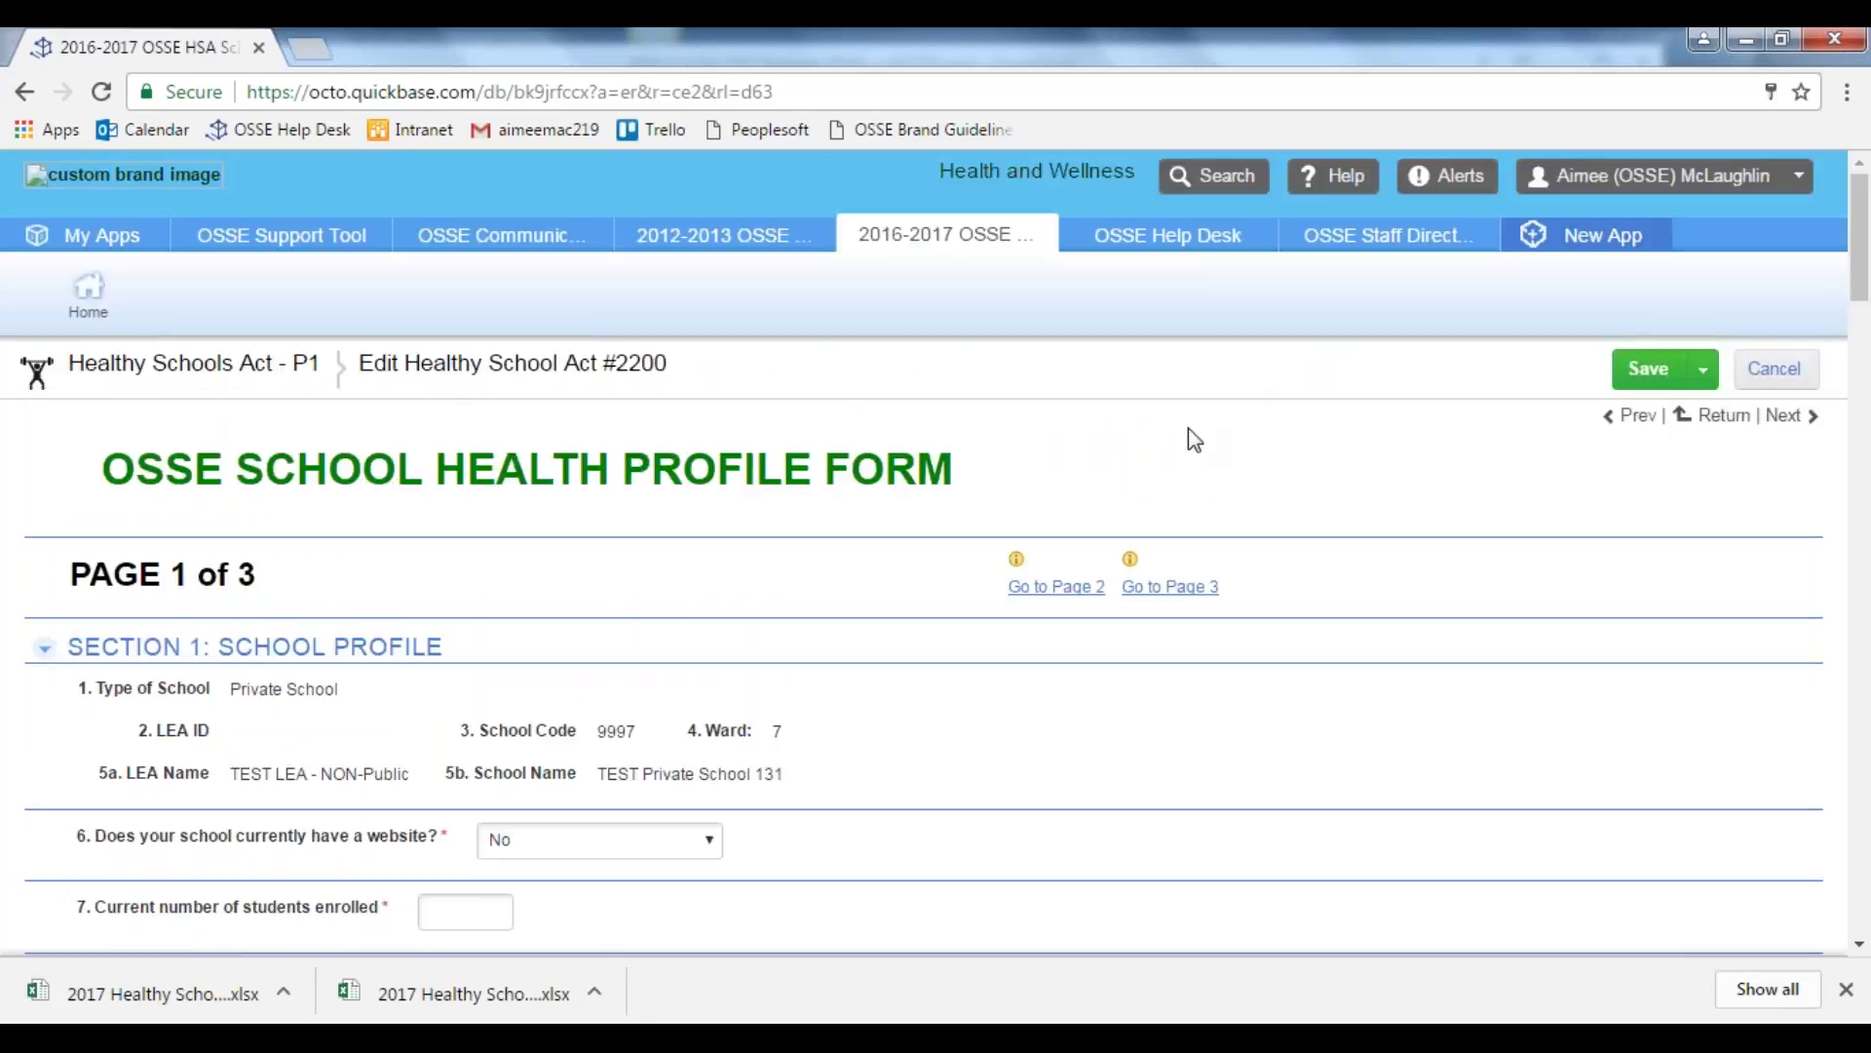
{"action": "scroll", "coordinate": [1160, 446], "scroll_direction": "down", "scroll_amount": 8}
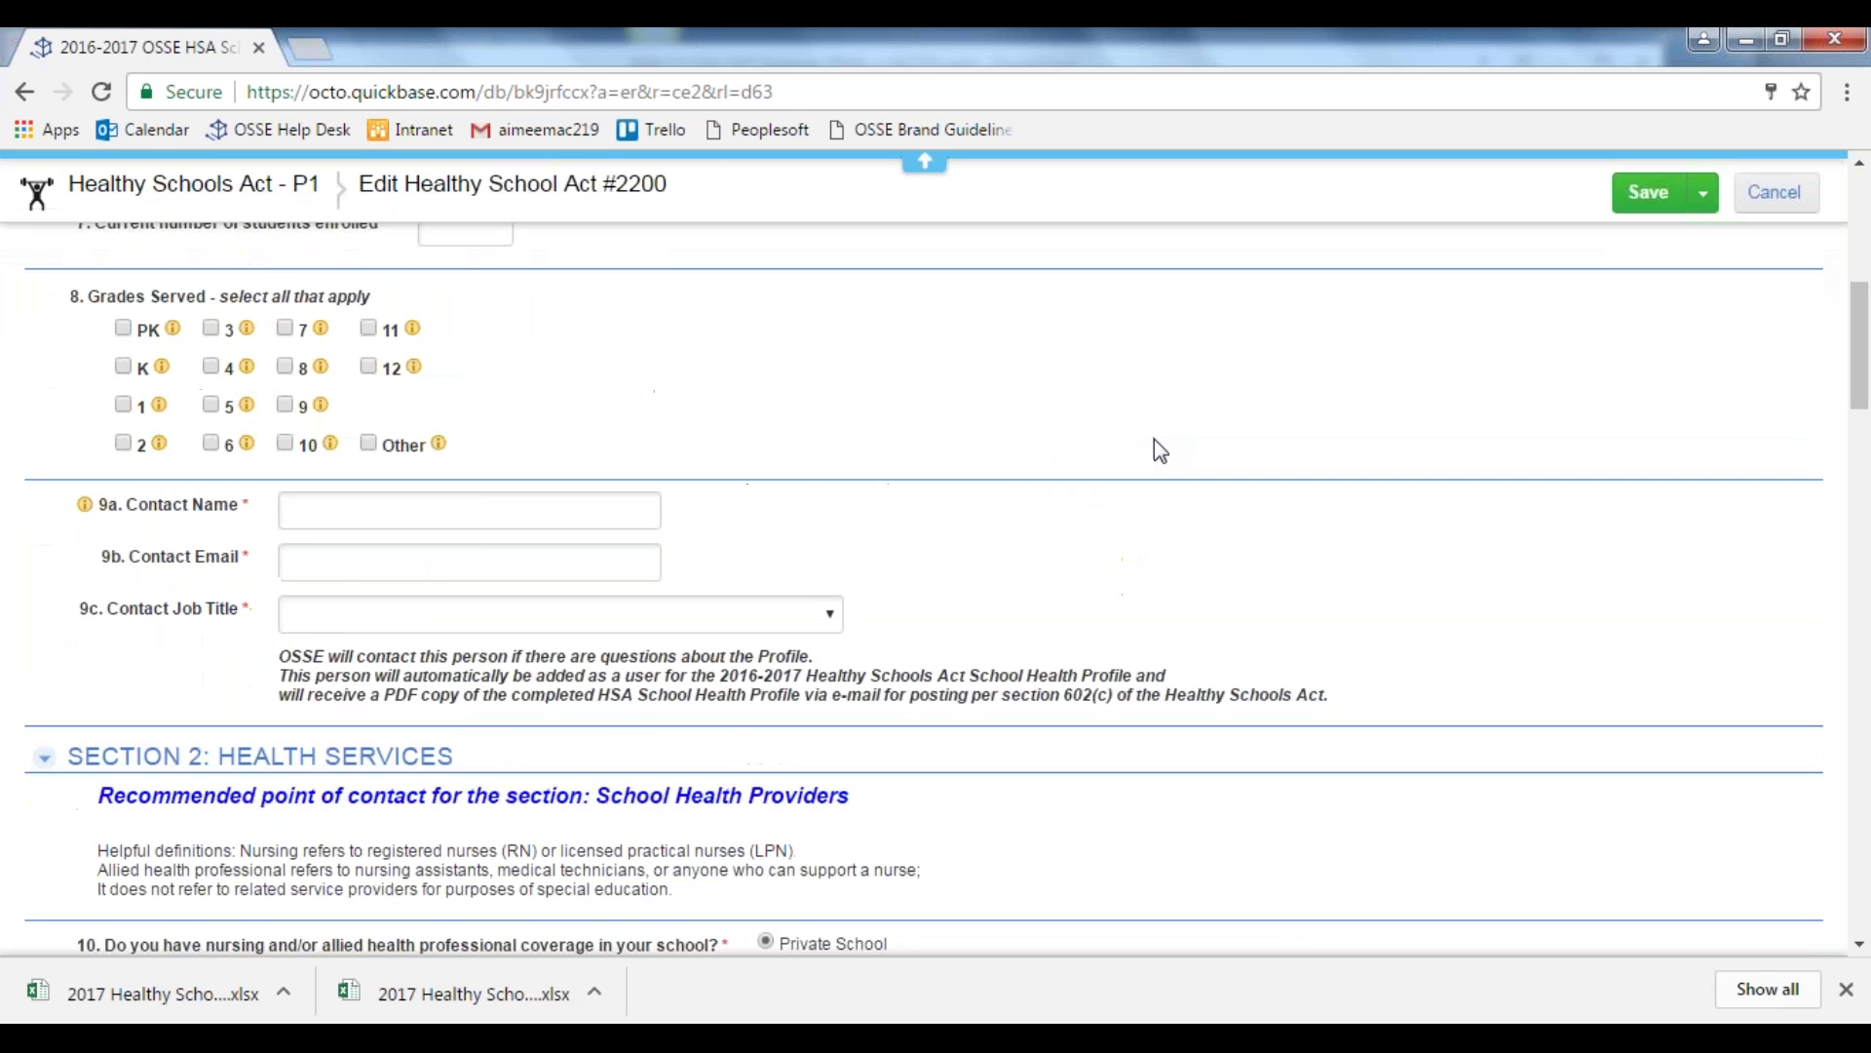
{"action": "scroll", "coordinate": [1155, 444], "scroll_direction": "down", "scroll_amount": 15}
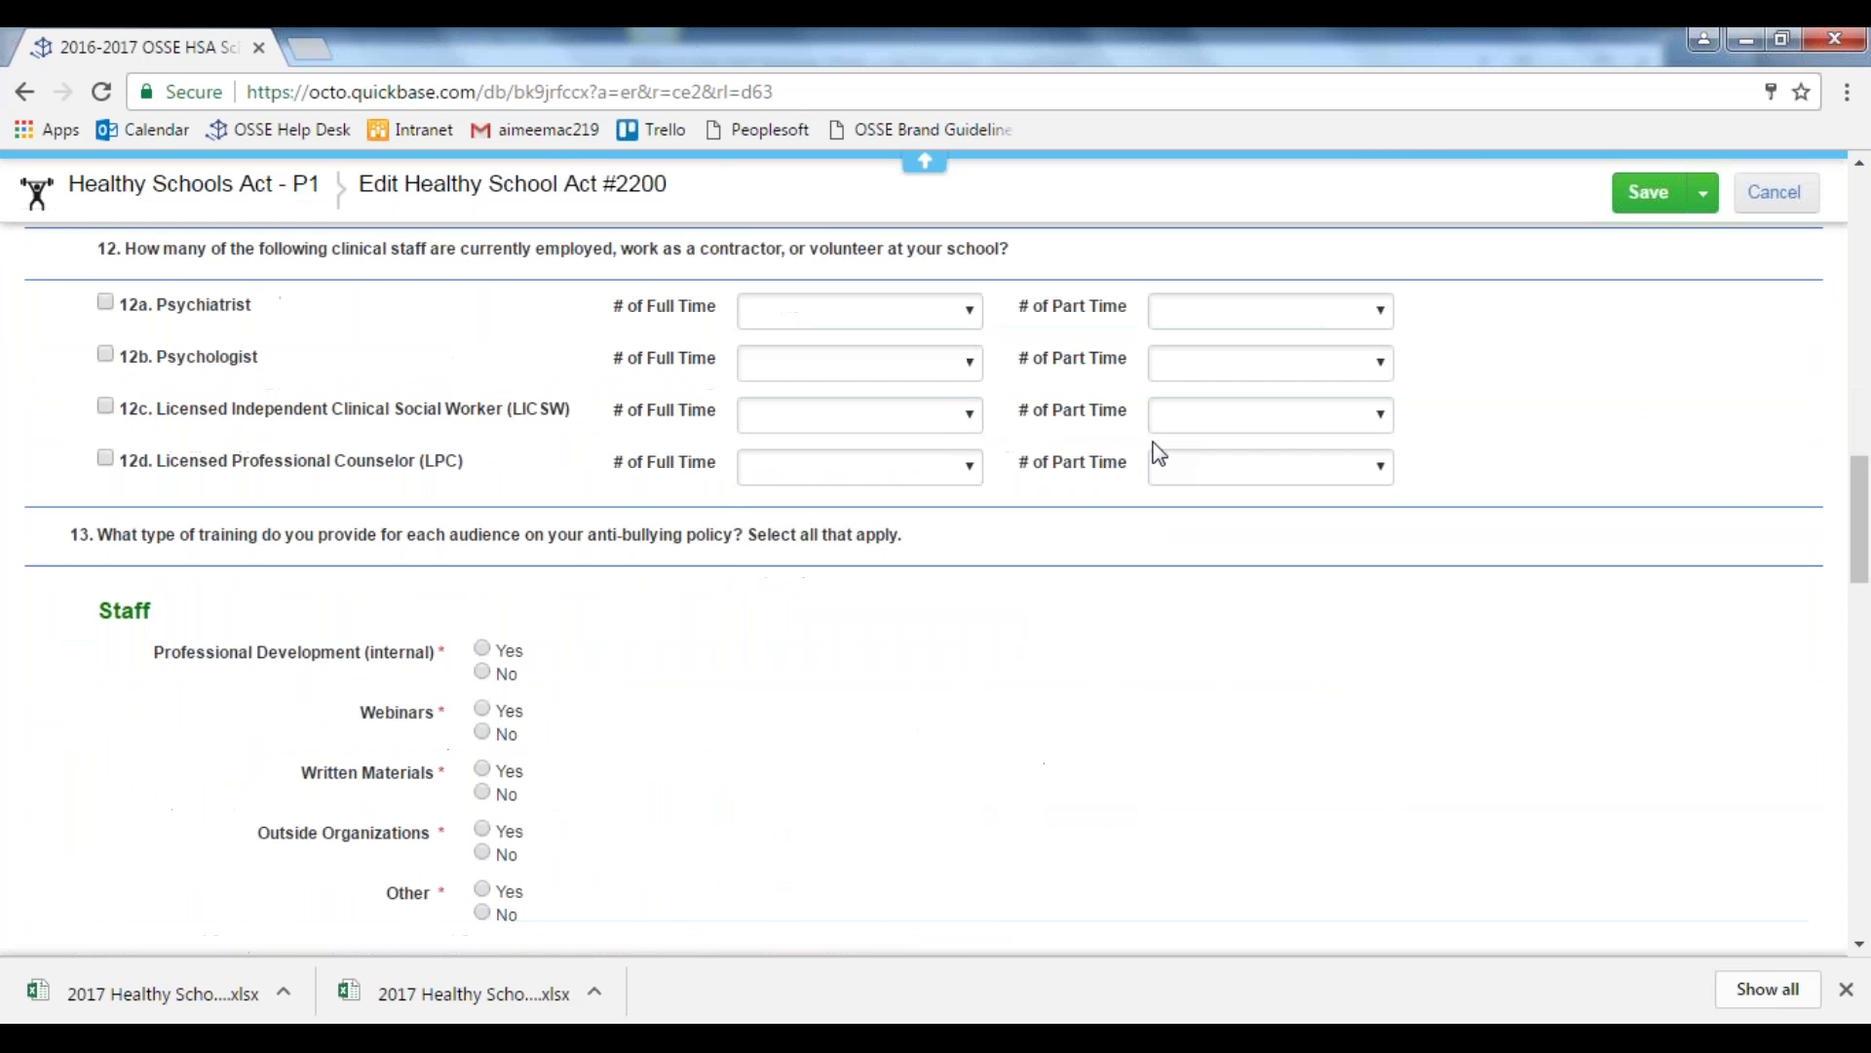
{"action": "scroll", "coordinate": [1158, 450], "scroll_direction": "down", "scroll_amount": 10}
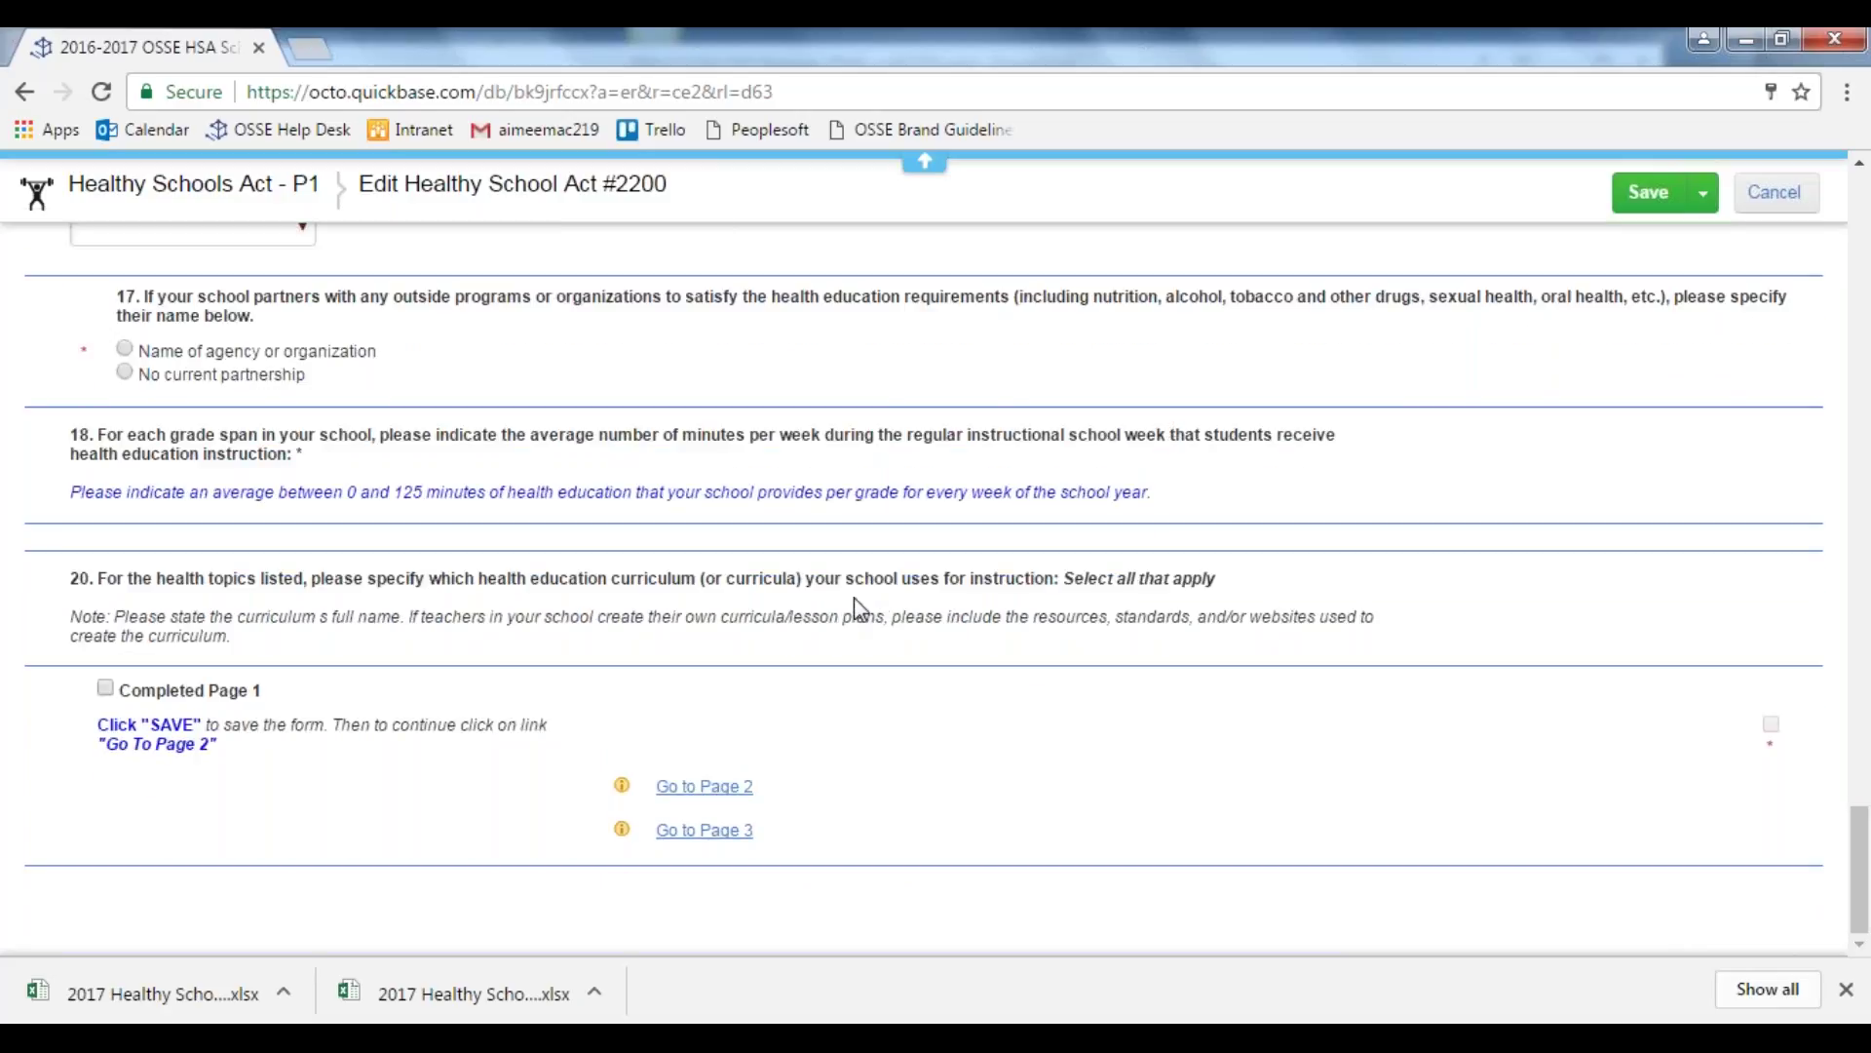
{"action": "left_click", "coordinate": [105, 688]}
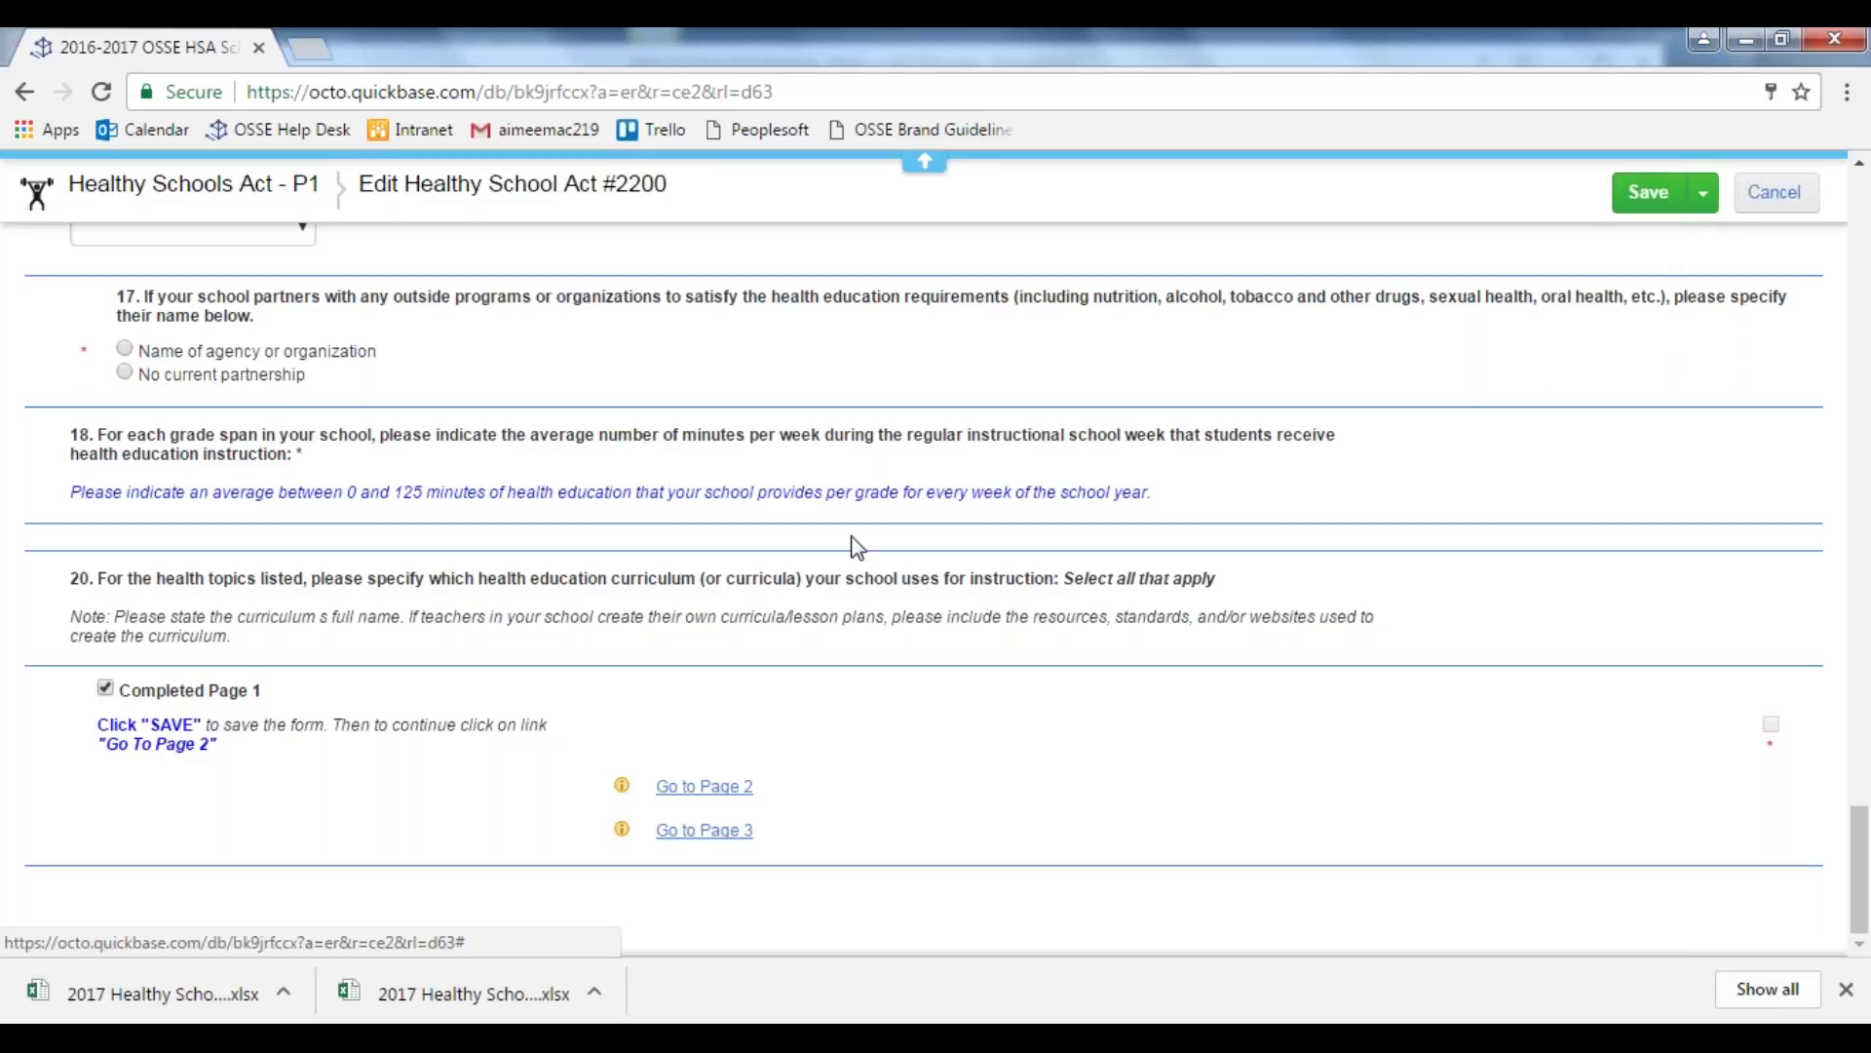
{"action": "scroll", "coordinate": [848, 546], "scroll_direction": "up", "scroll_amount": 10}
{"action": "scroll", "coordinate": [820, 571], "scroll_direction": "up", "scroll_amount": 15}
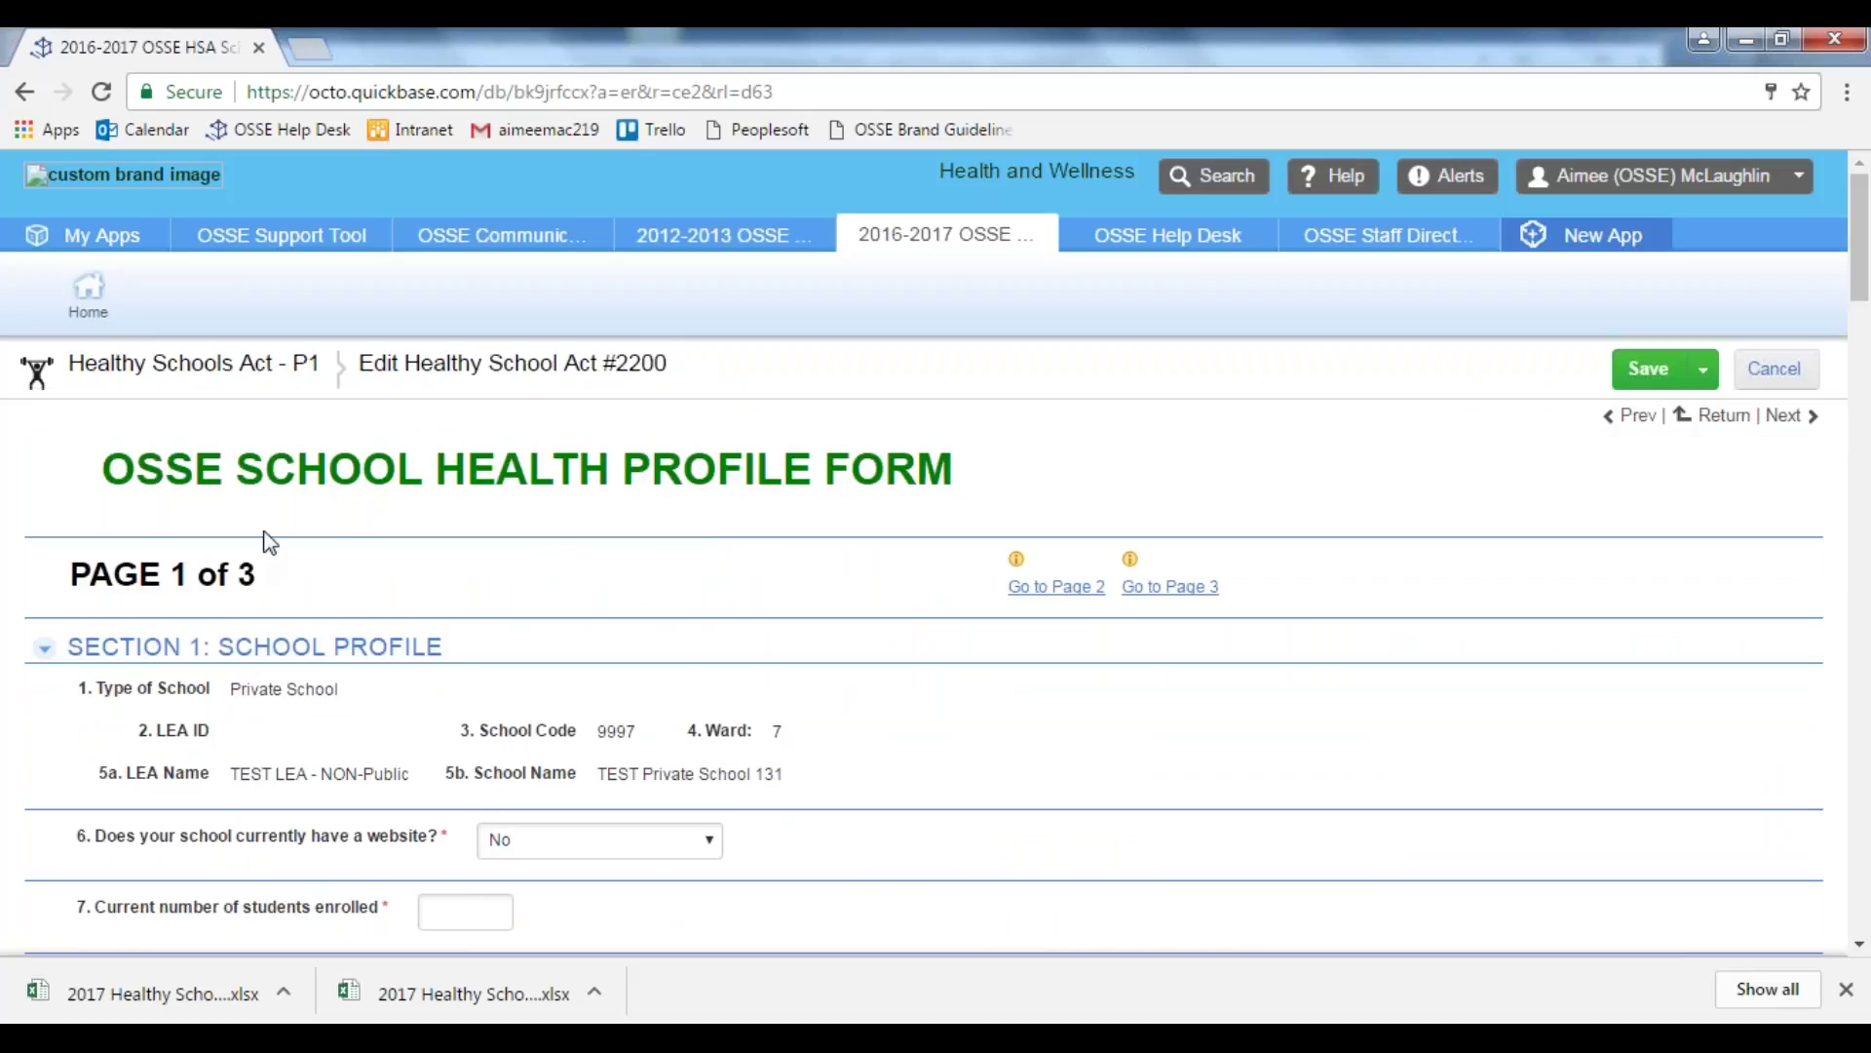
Go back to the Schools list, confirming leaving the form, and scroll to the TEST rows.
{"action": "left_click", "coordinate": [26, 102]}
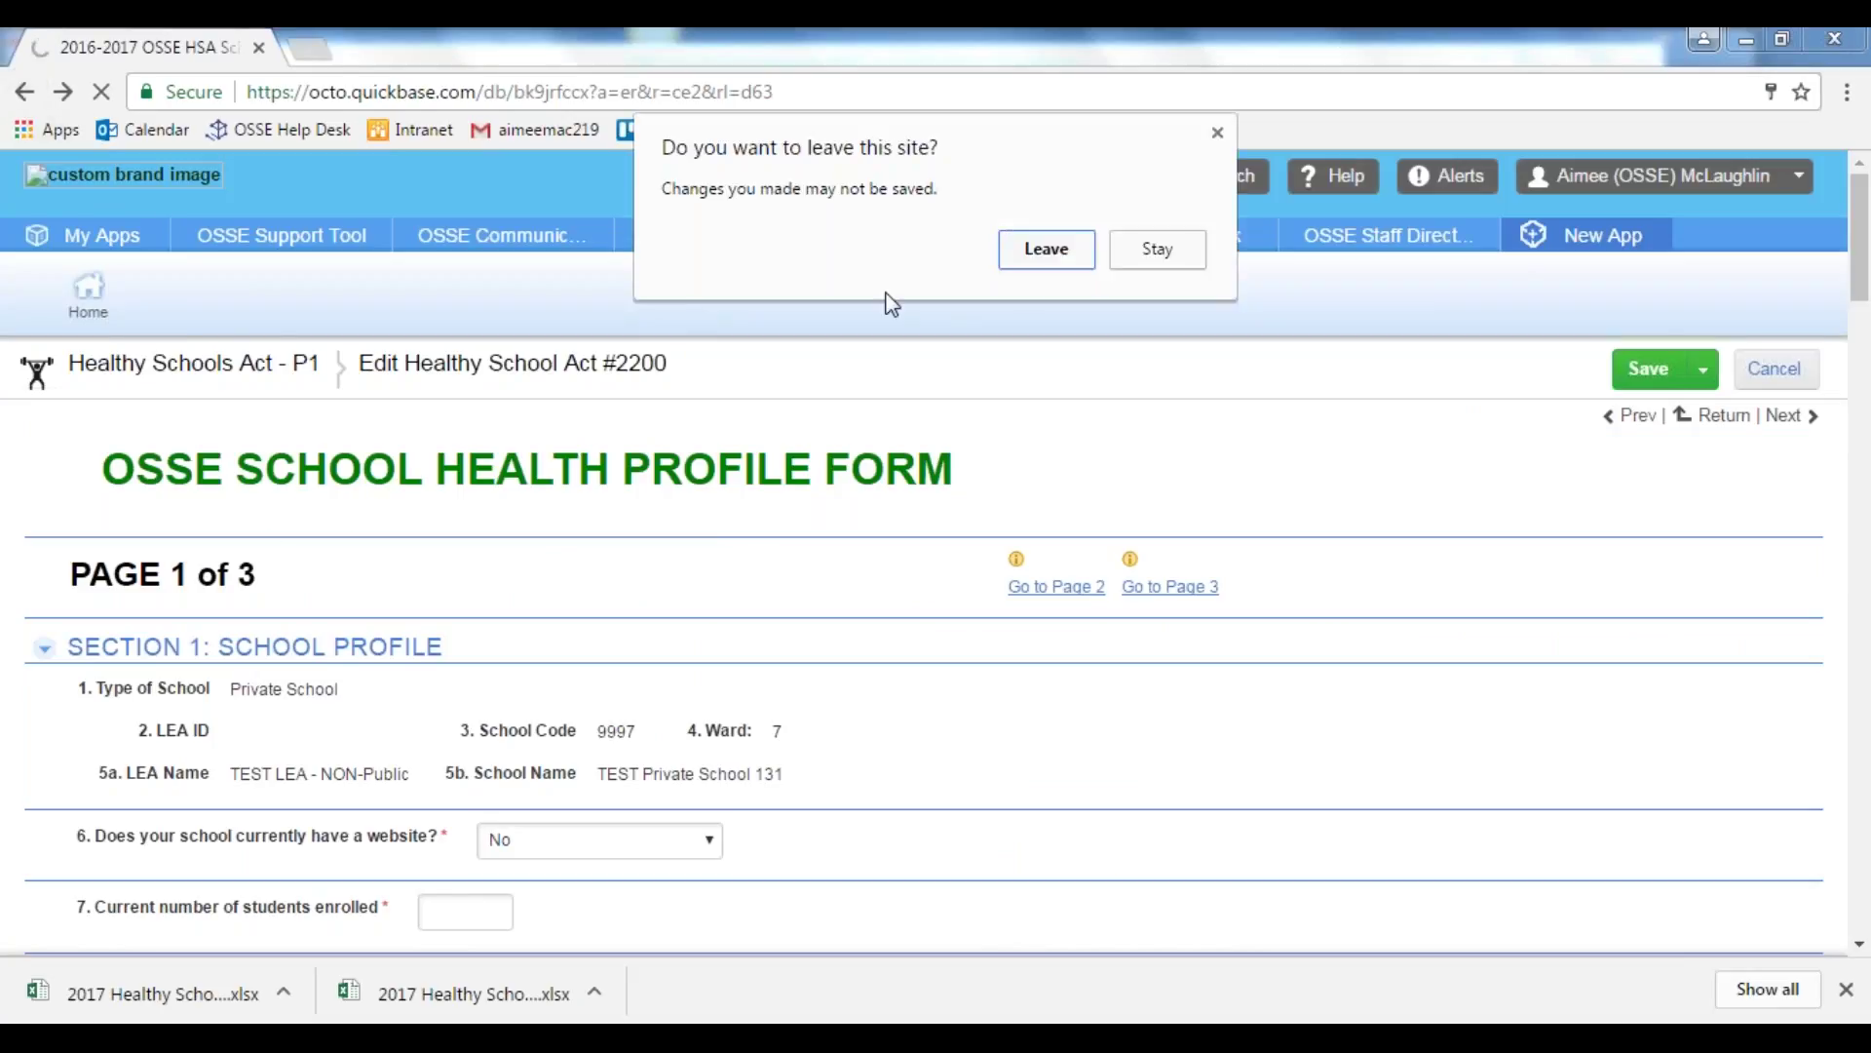
{"action": "left_click", "coordinate": [1038, 255]}
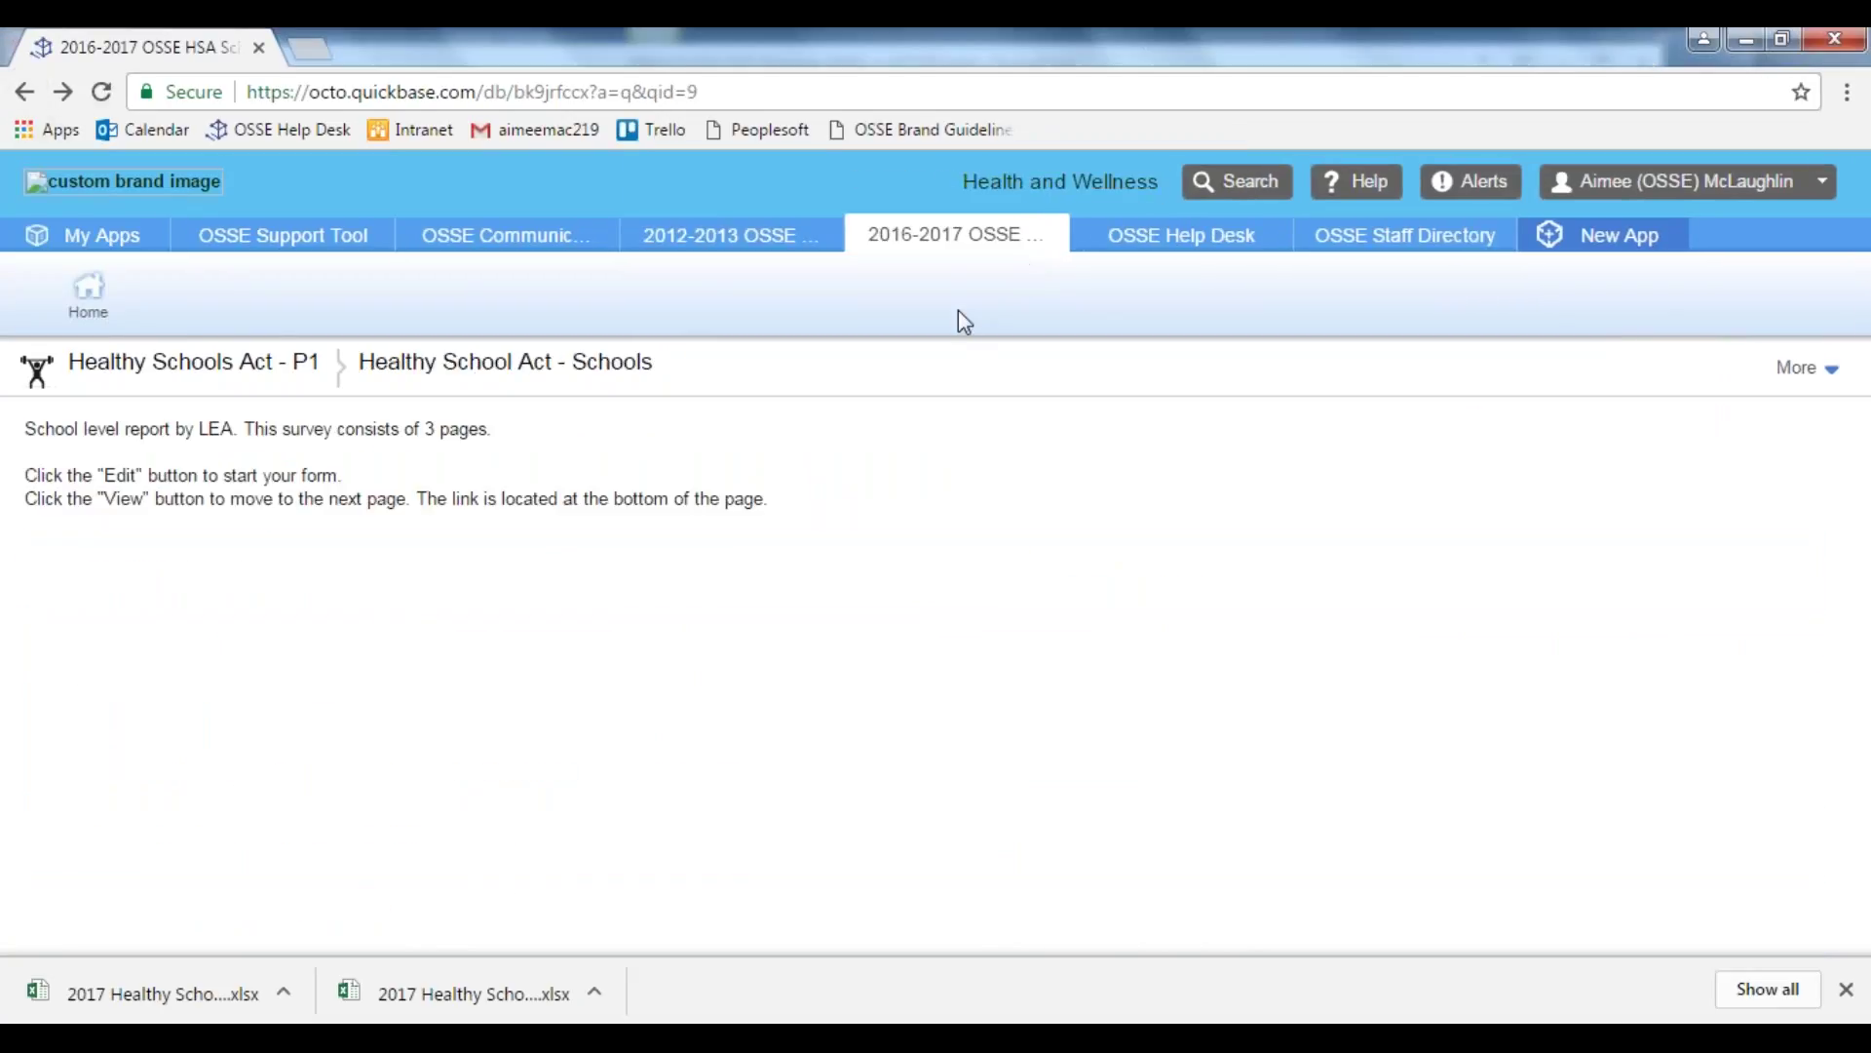
{"action": "scroll", "coordinate": [575, 722], "scroll_direction": "down", "scroll_amount": 7}
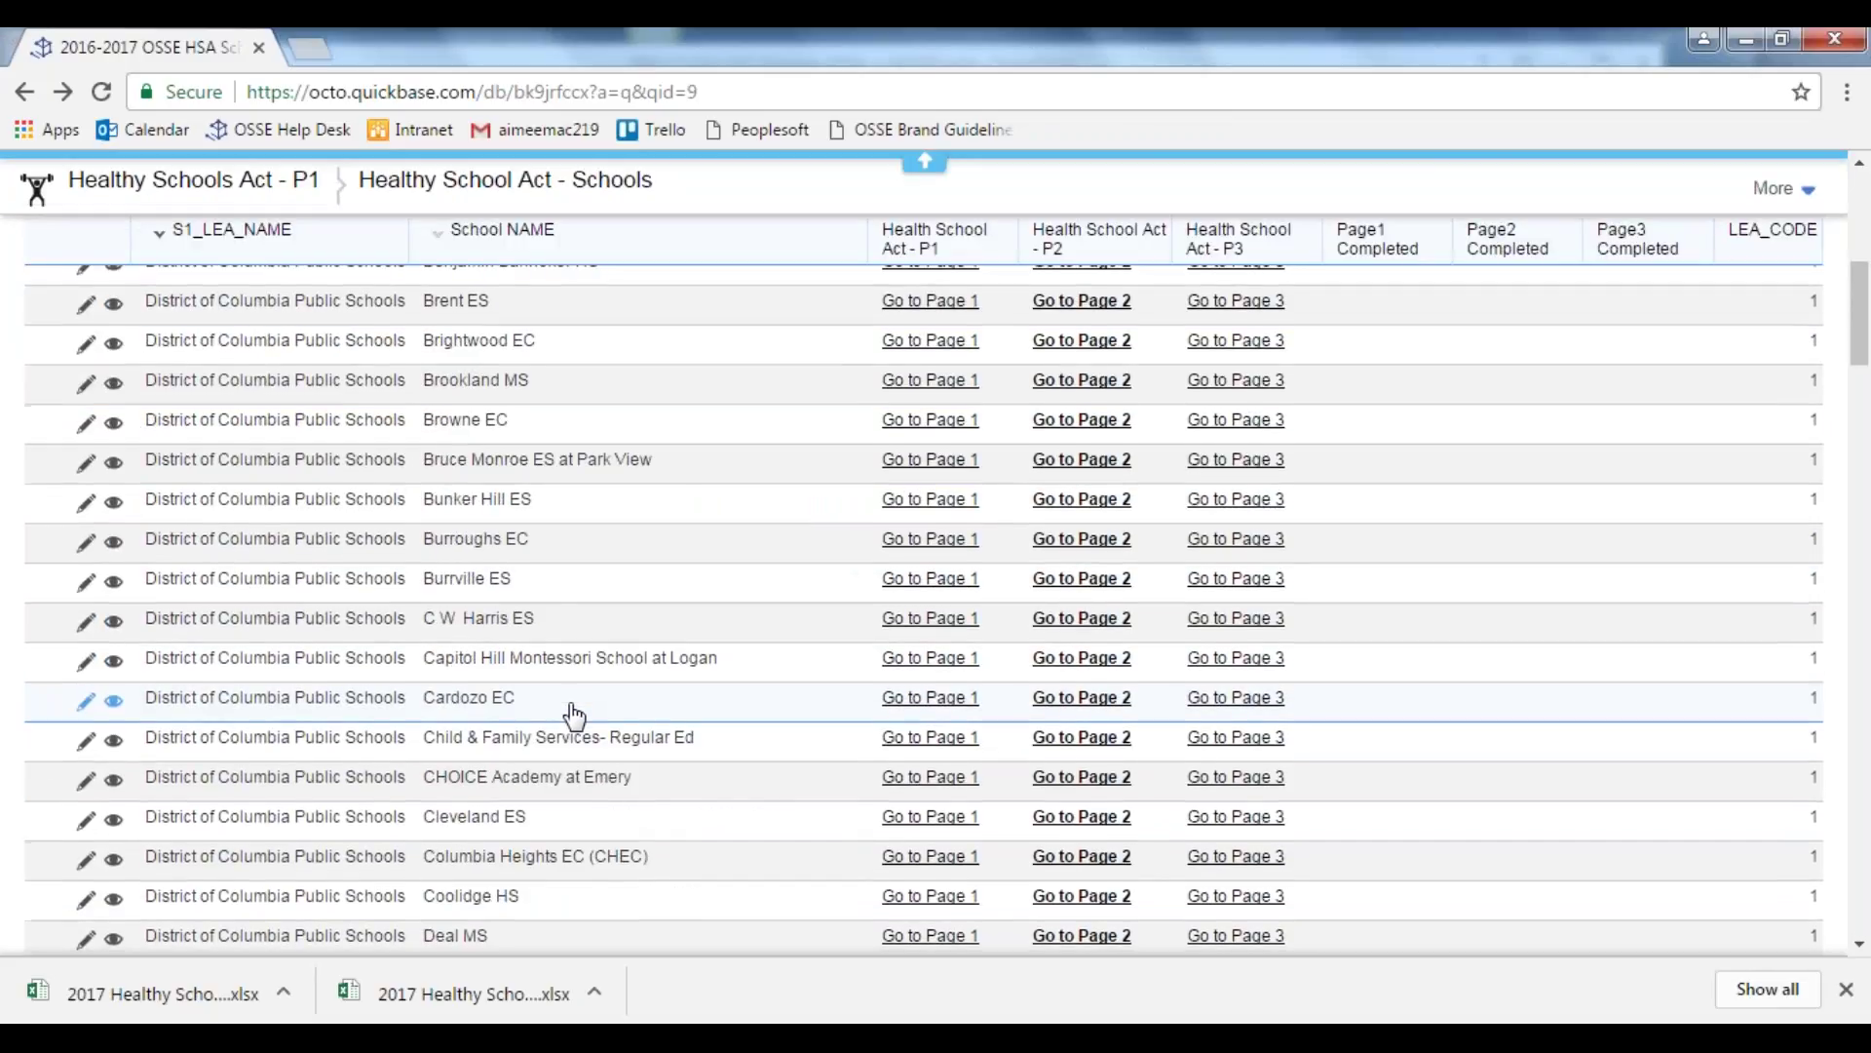
{"action": "scroll", "coordinate": [574, 717], "scroll_direction": "down", "scroll_amount": 20}
{"action": "scroll", "coordinate": [556, 731], "scroll_direction": "down", "scroll_amount": 5}
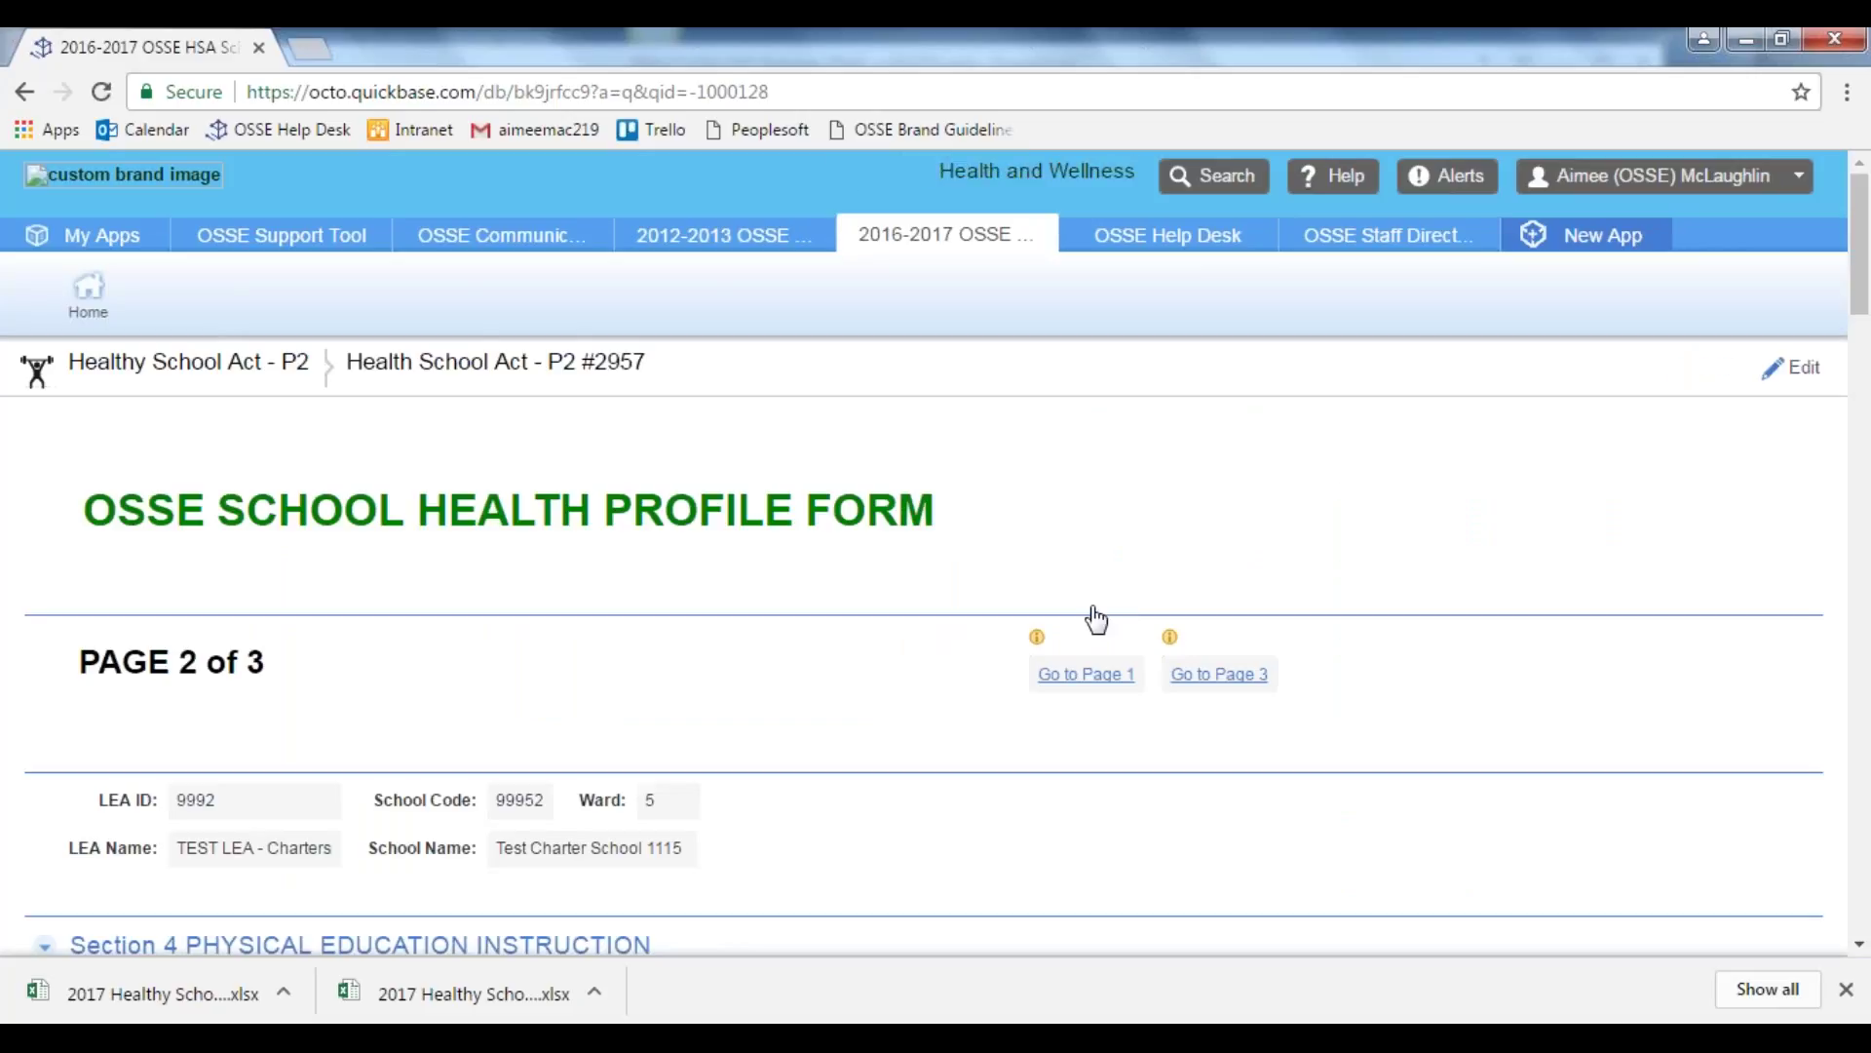
Scroll through Test Charter School 1115's page 2 form to Section 4 Physical Education Instruction.
{"action": "scroll", "coordinate": [1035, 695], "scroll_direction": "down", "scroll_amount": 1}
{"action": "scroll", "coordinate": [1035, 696], "scroll_direction": "down", "scroll_amount": 20}
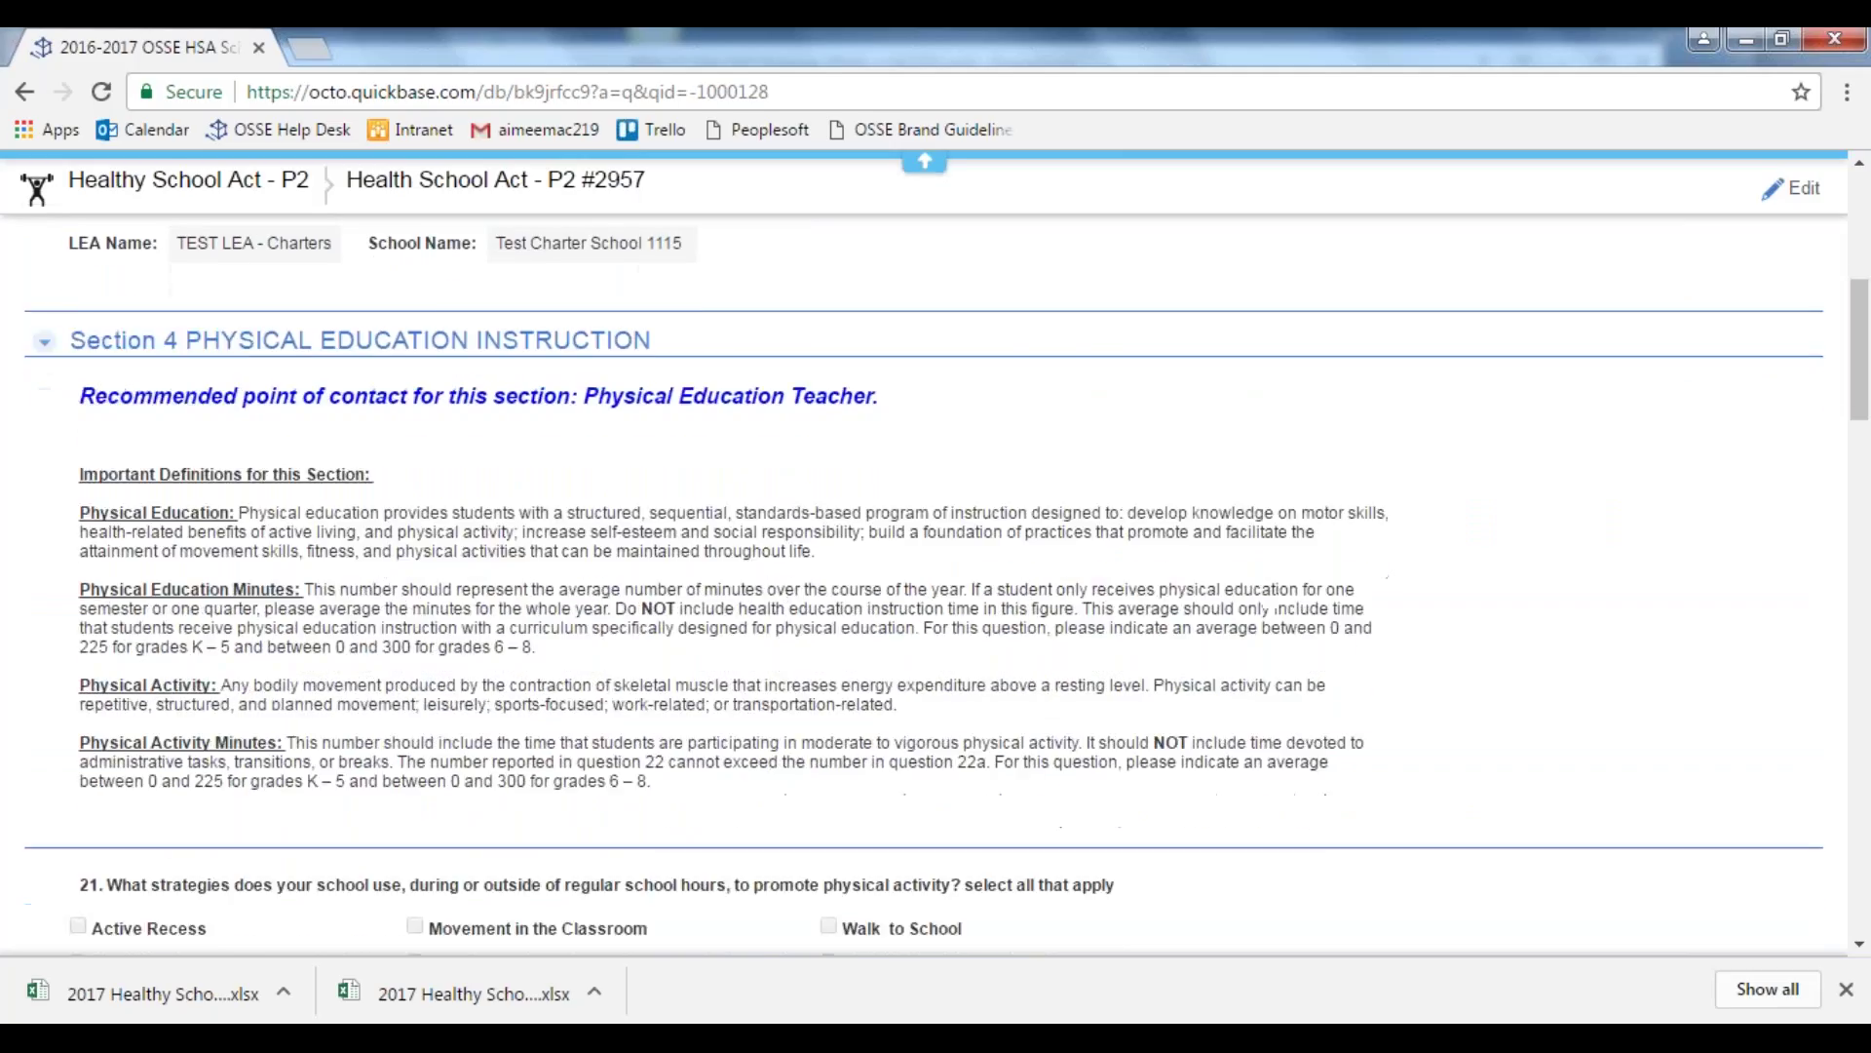
{"action": "scroll", "coordinate": [982, 751], "scroll_direction": "down", "scroll_amount": 5}
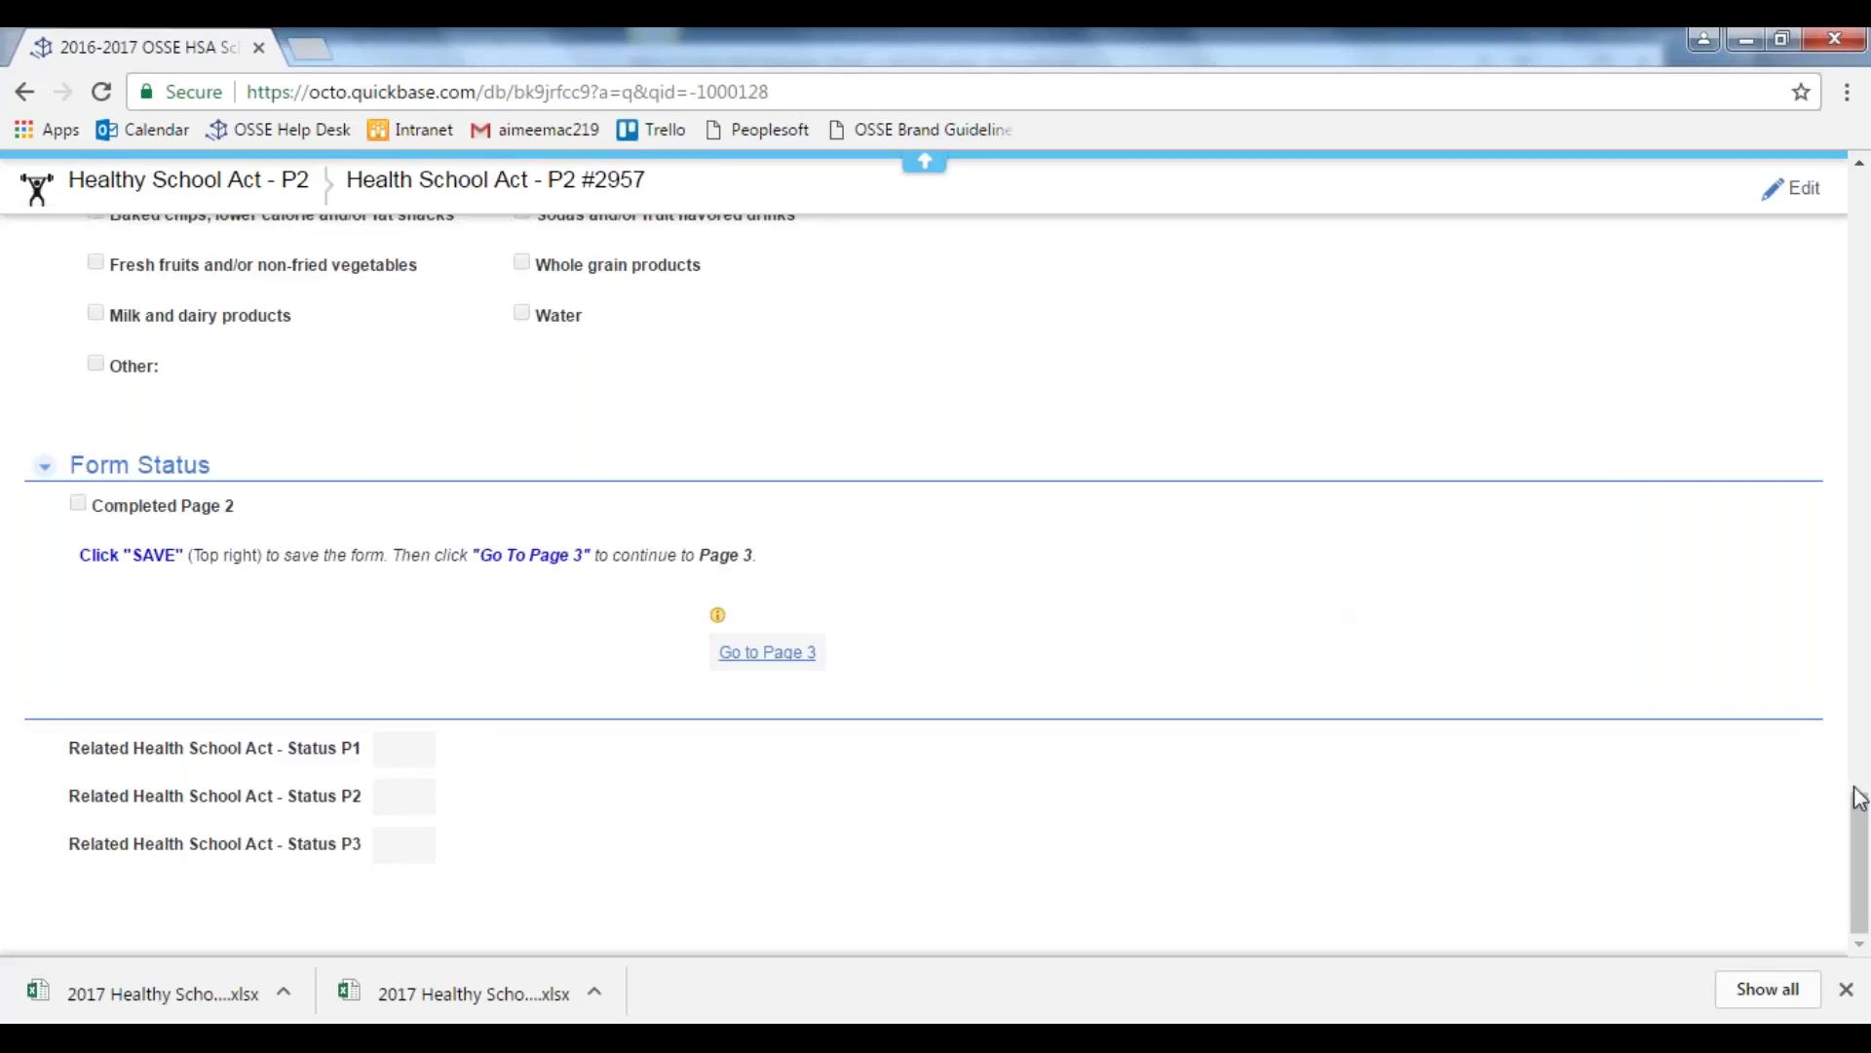
{"action": "left_click_drag", "start_coordinate": [1862, 887], "coordinate": [1855, 198]}
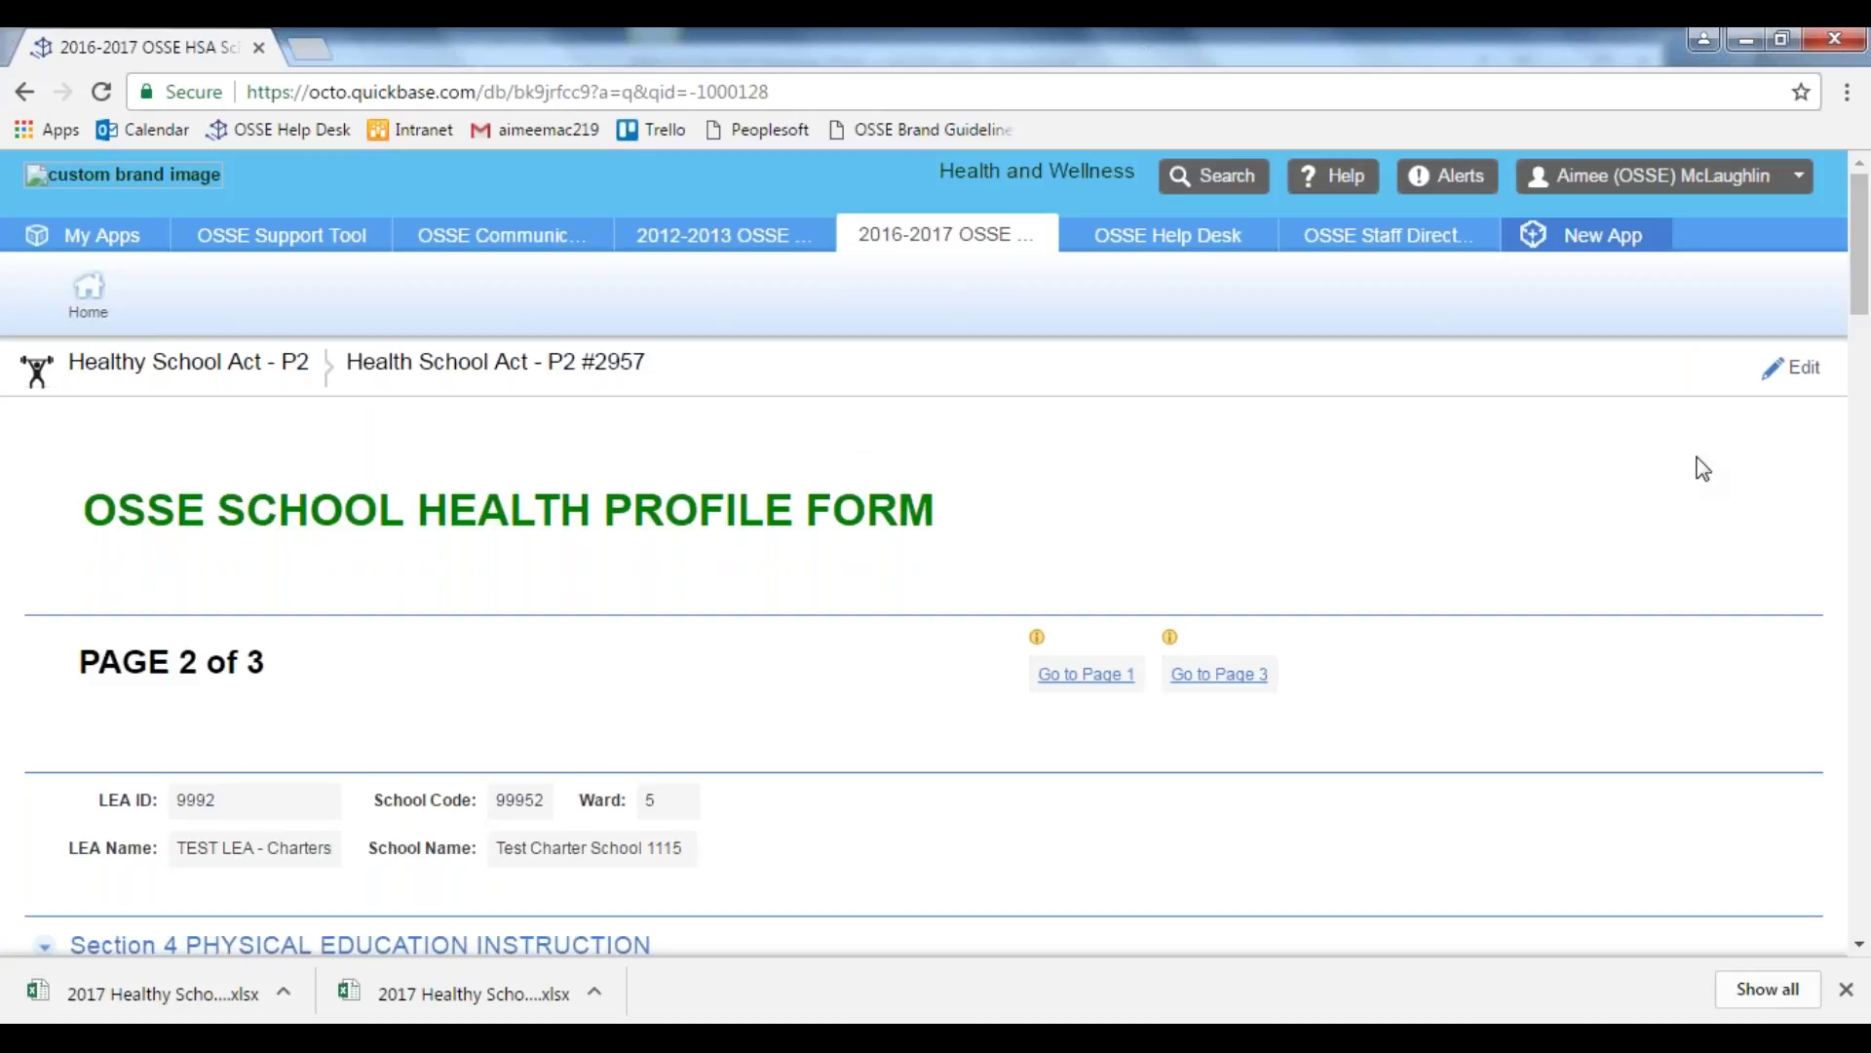
{"action": "scroll", "coordinate": [1501, 552], "scroll_direction": "down", "scroll_amount": 1}
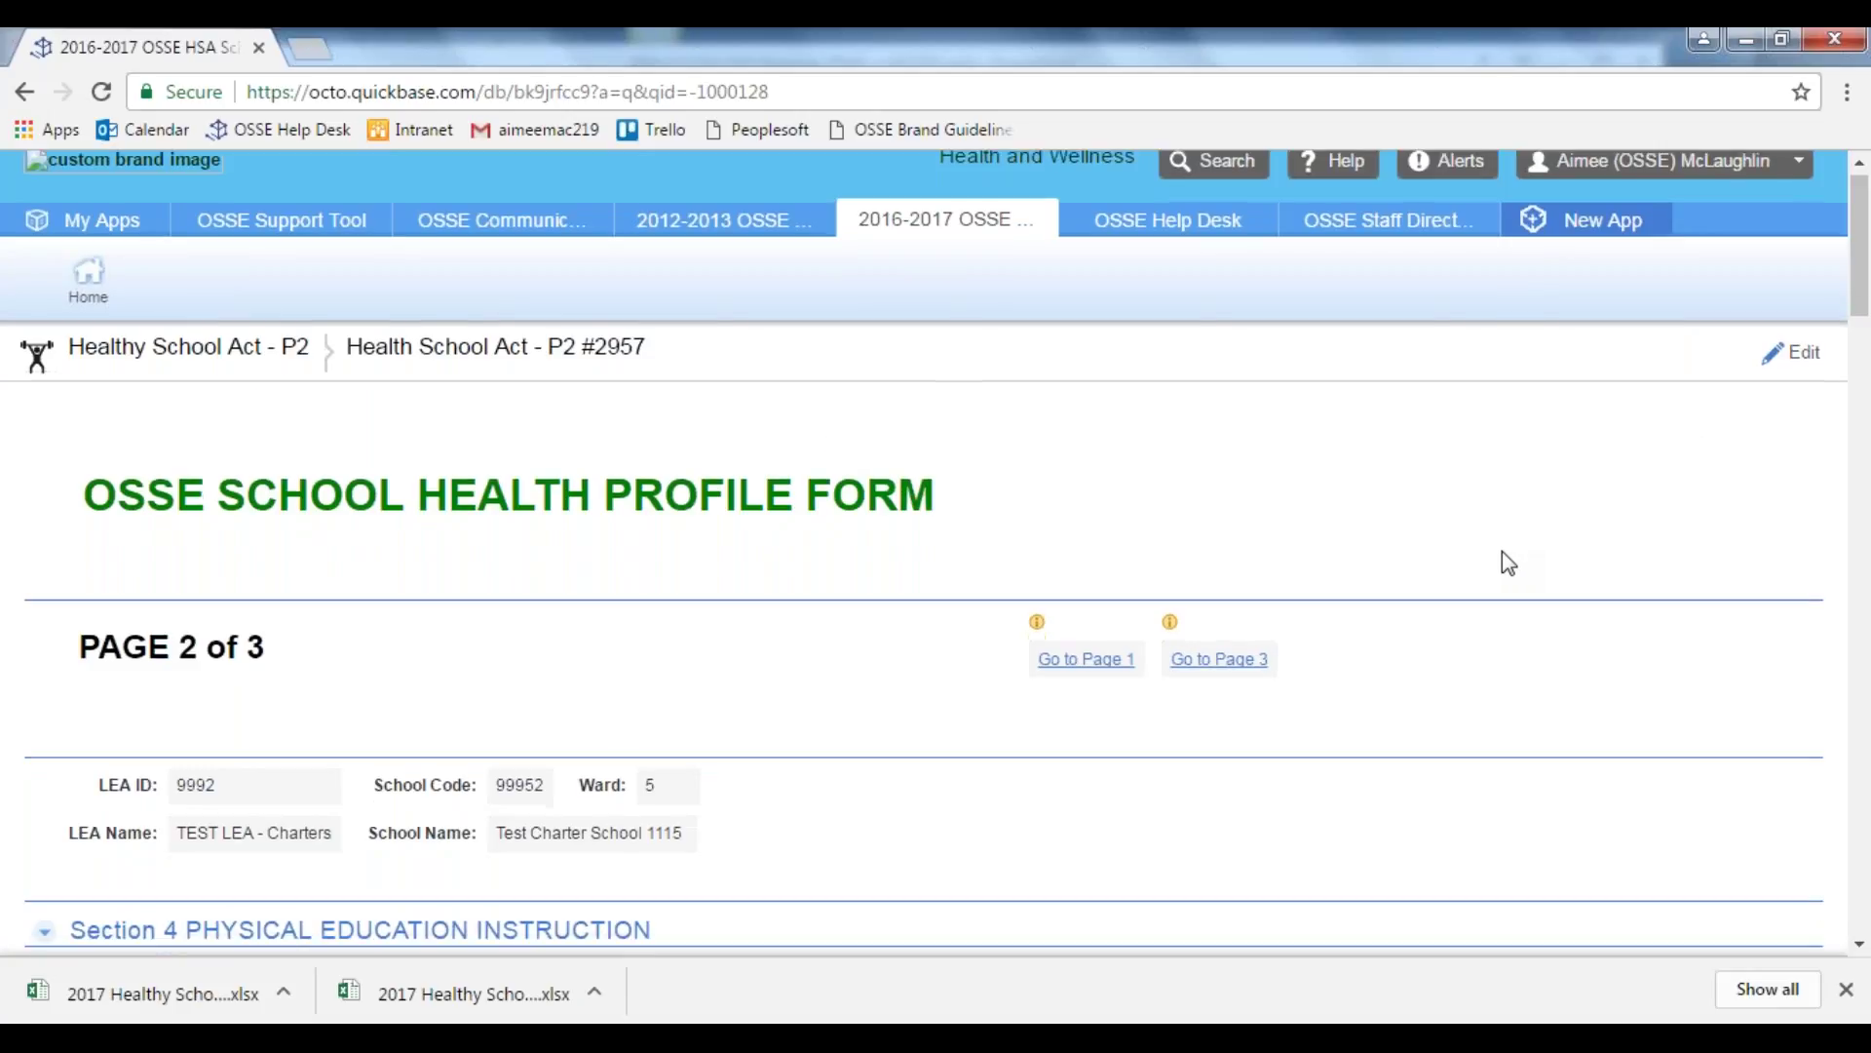
{"action": "scroll", "coordinate": [1501, 552], "scroll_direction": "down", "scroll_amount": 1}
{"action": "scroll", "coordinate": [1501, 554], "scroll_direction": "down", "scroll_amount": 8}
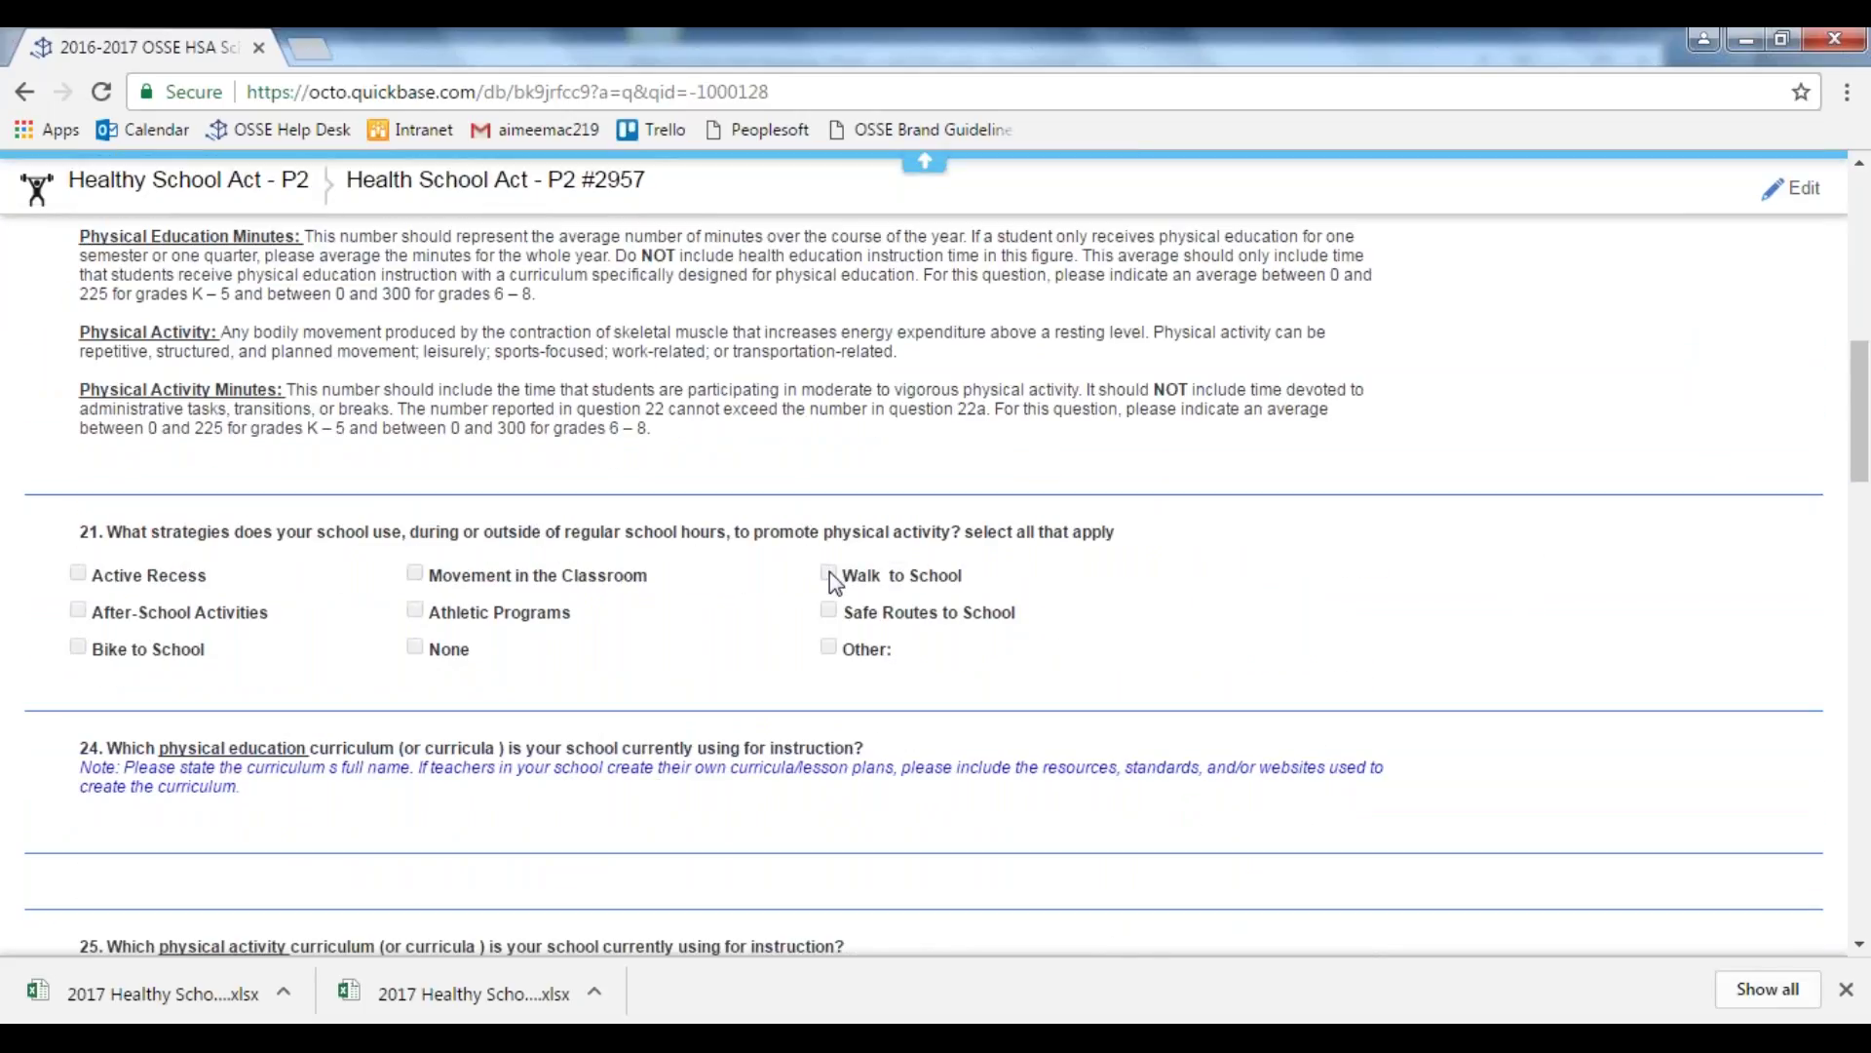
{"action": "double_click", "coordinate": [585, 582]}
{"action": "left_click", "coordinate": [478, 621]}
{"action": "scroll", "coordinate": [1323, 547], "scroll_direction": "up", "scroll_amount": 10}
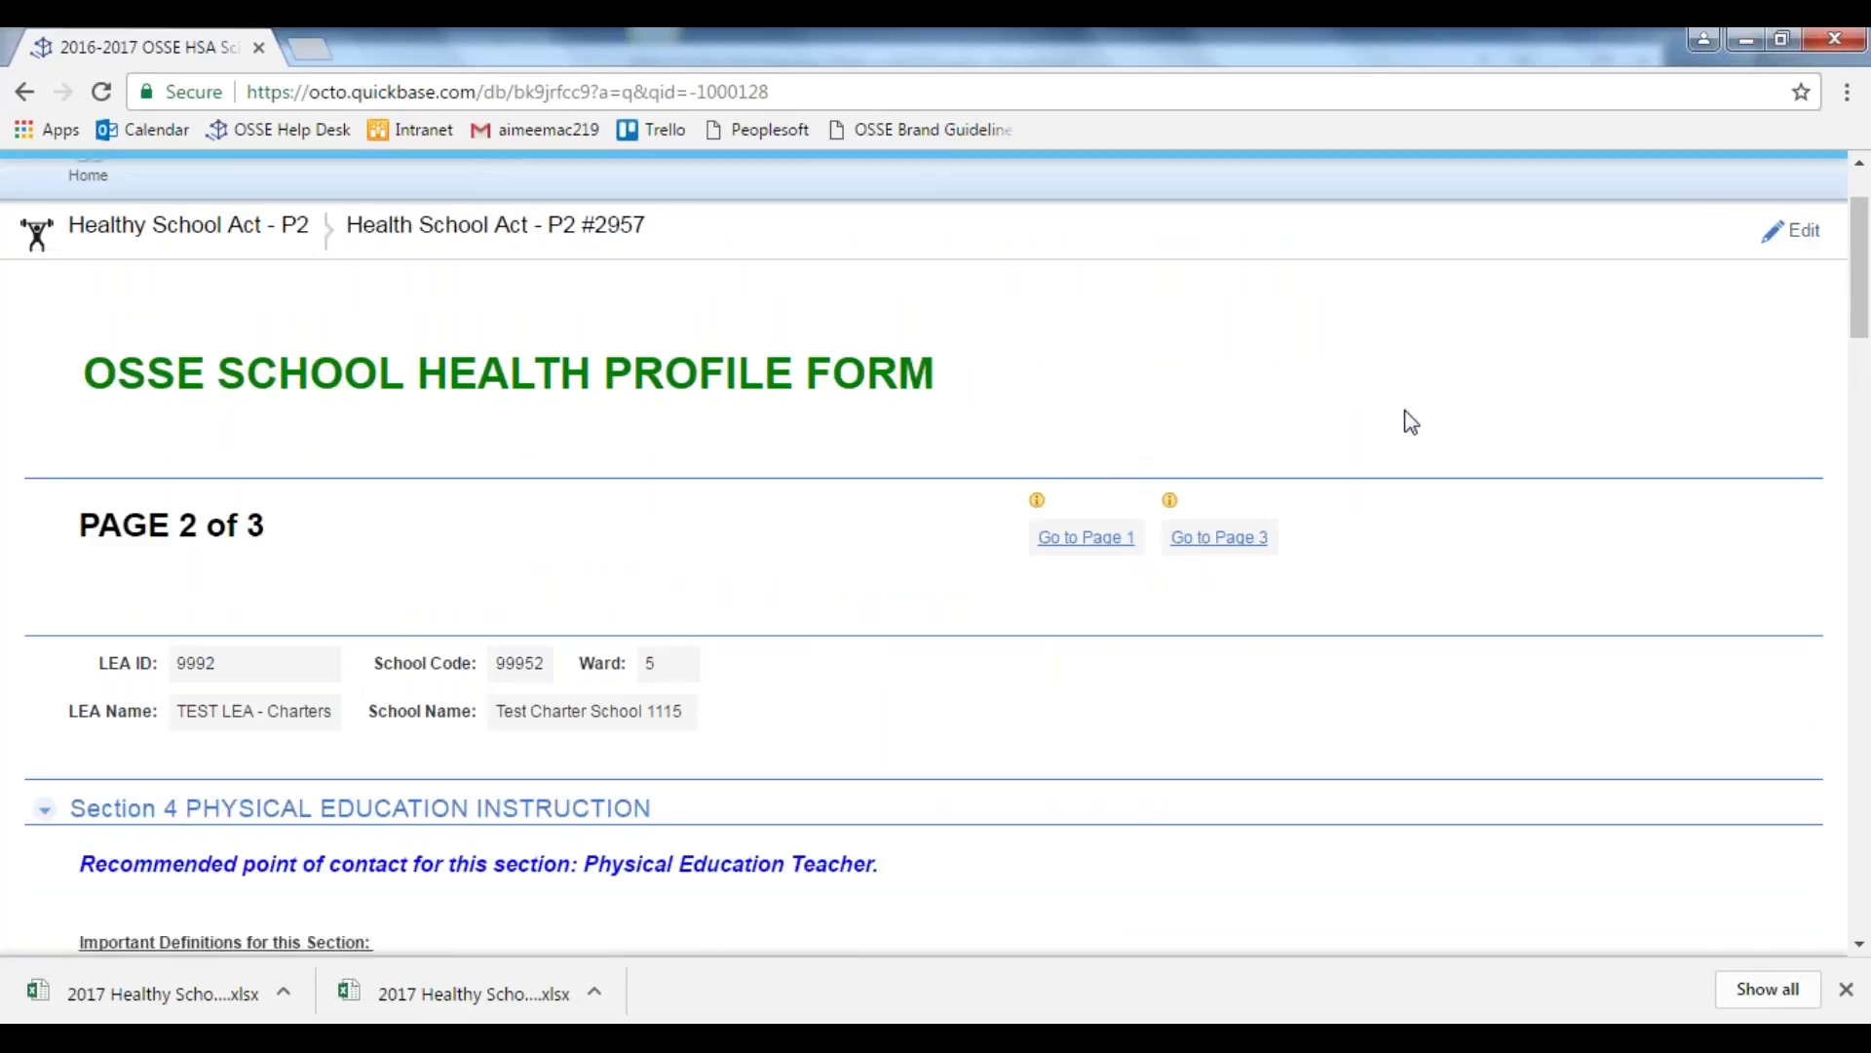
Put page 2 in edit mode and tick Walk to School, Safe Routes to School and Other in question 21.
{"action": "left_click", "coordinate": [1804, 244]}
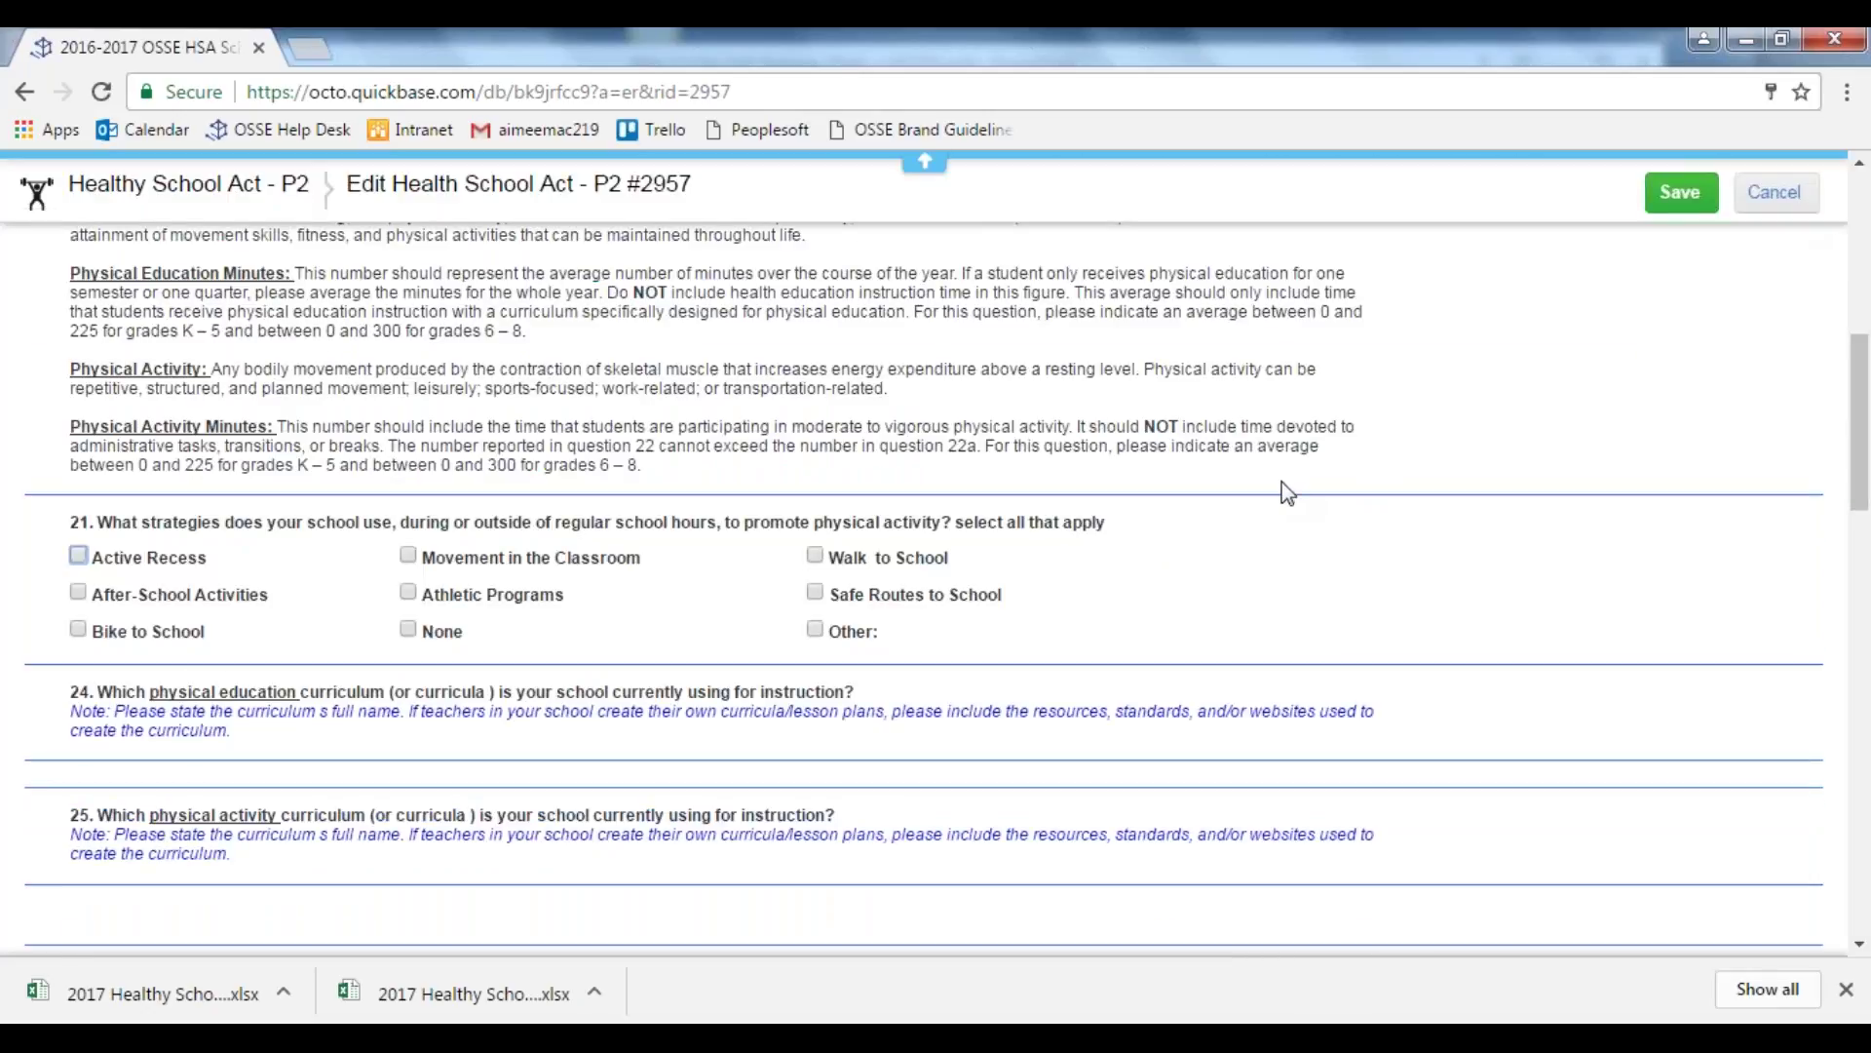
{"action": "left_click", "coordinate": [815, 556]}
{"action": "left_click", "coordinate": [815, 593]}
{"action": "left_click", "coordinate": [816, 630]}
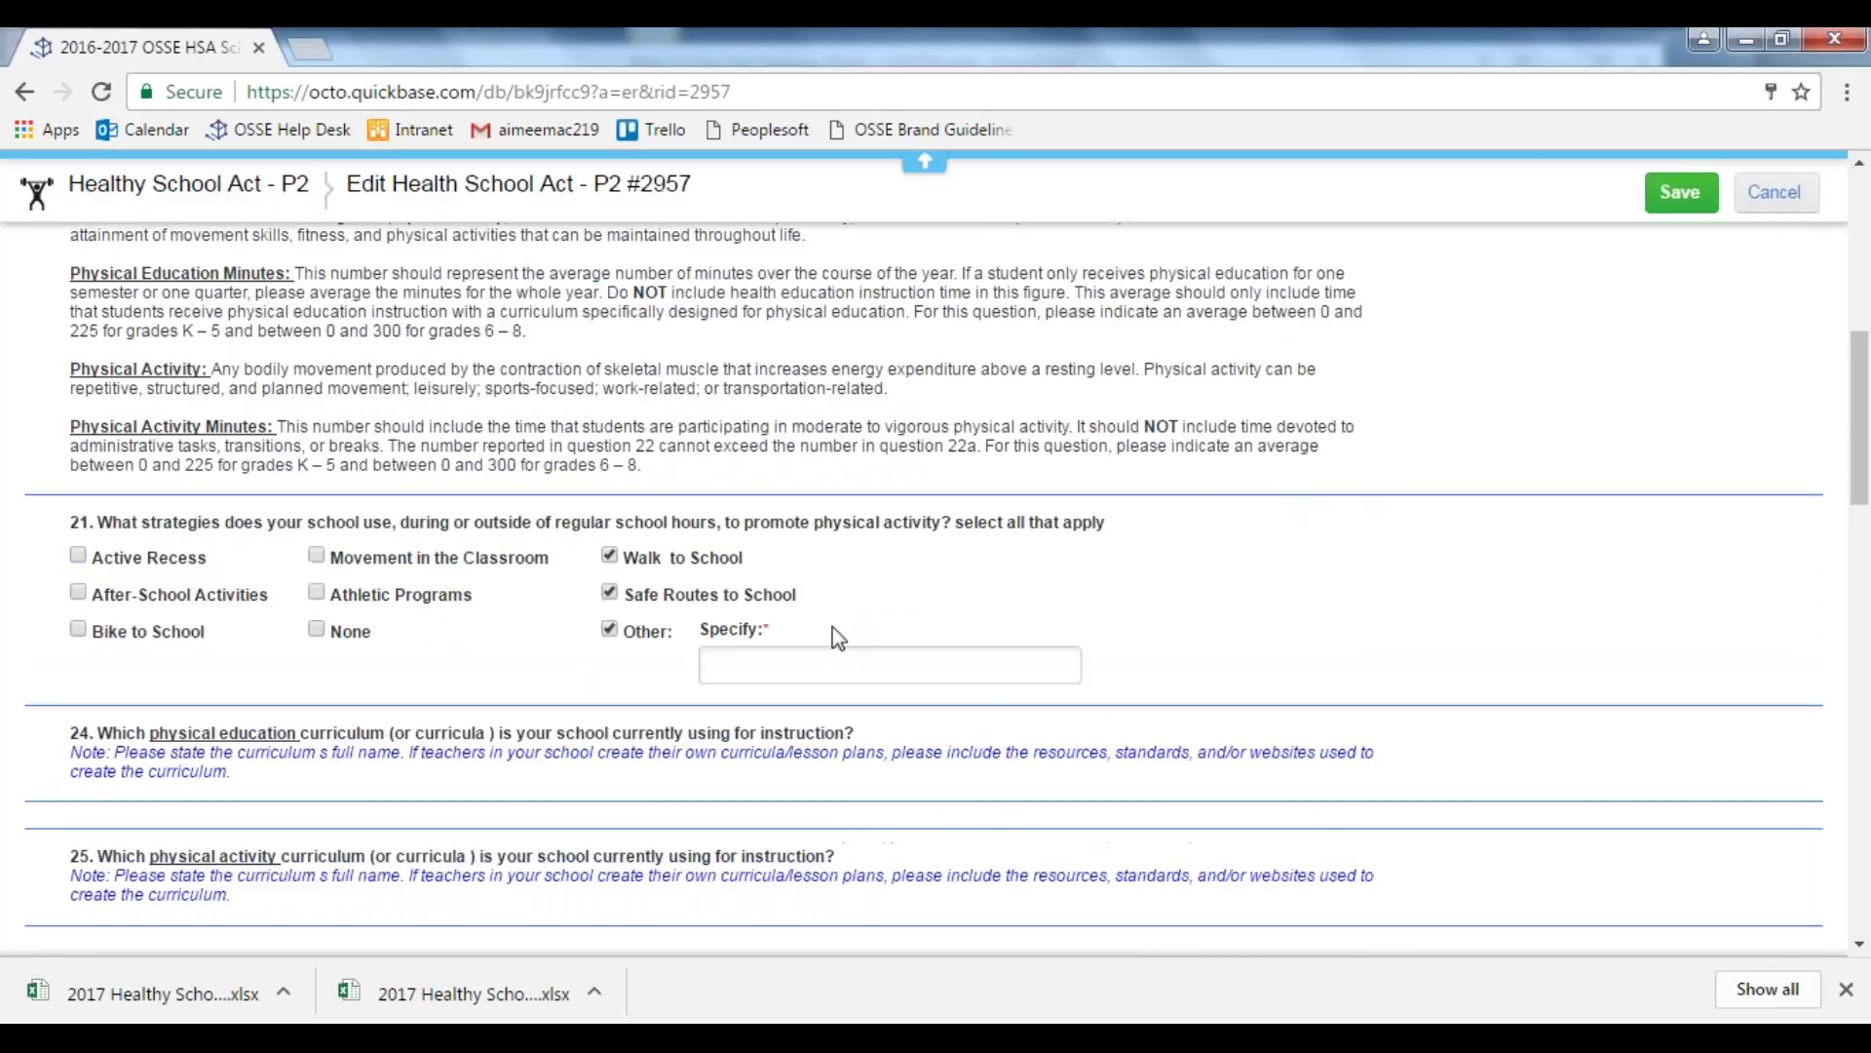
Scroll down to review the form through Section 5 School Nutrition questions 27–29.
{"action": "scroll", "coordinate": [1189, 594], "scroll_direction": "down", "scroll_amount": 2}
{"action": "scroll", "coordinate": [1193, 606], "scroll_direction": "down", "scroll_amount": 2}
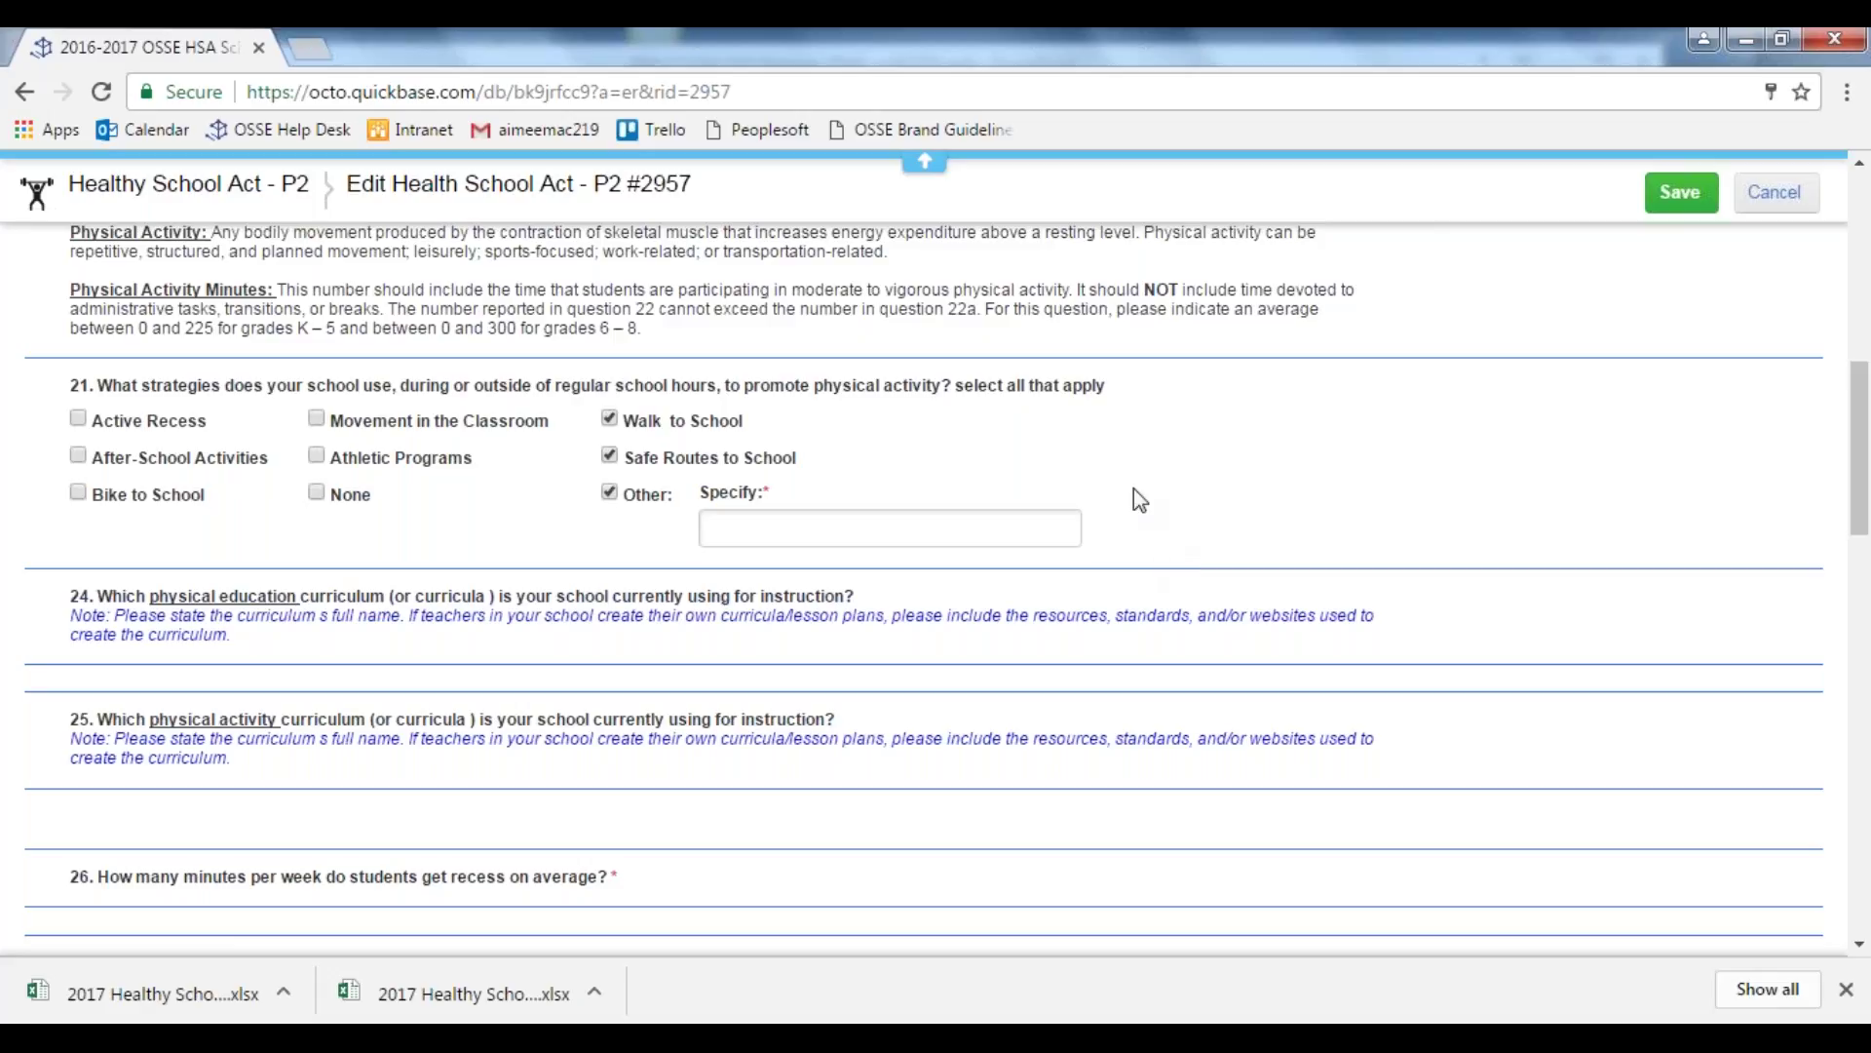
{"action": "scroll", "coordinate": [1132, 488], "scroll_direction": "down", "scroll_amount": 1}
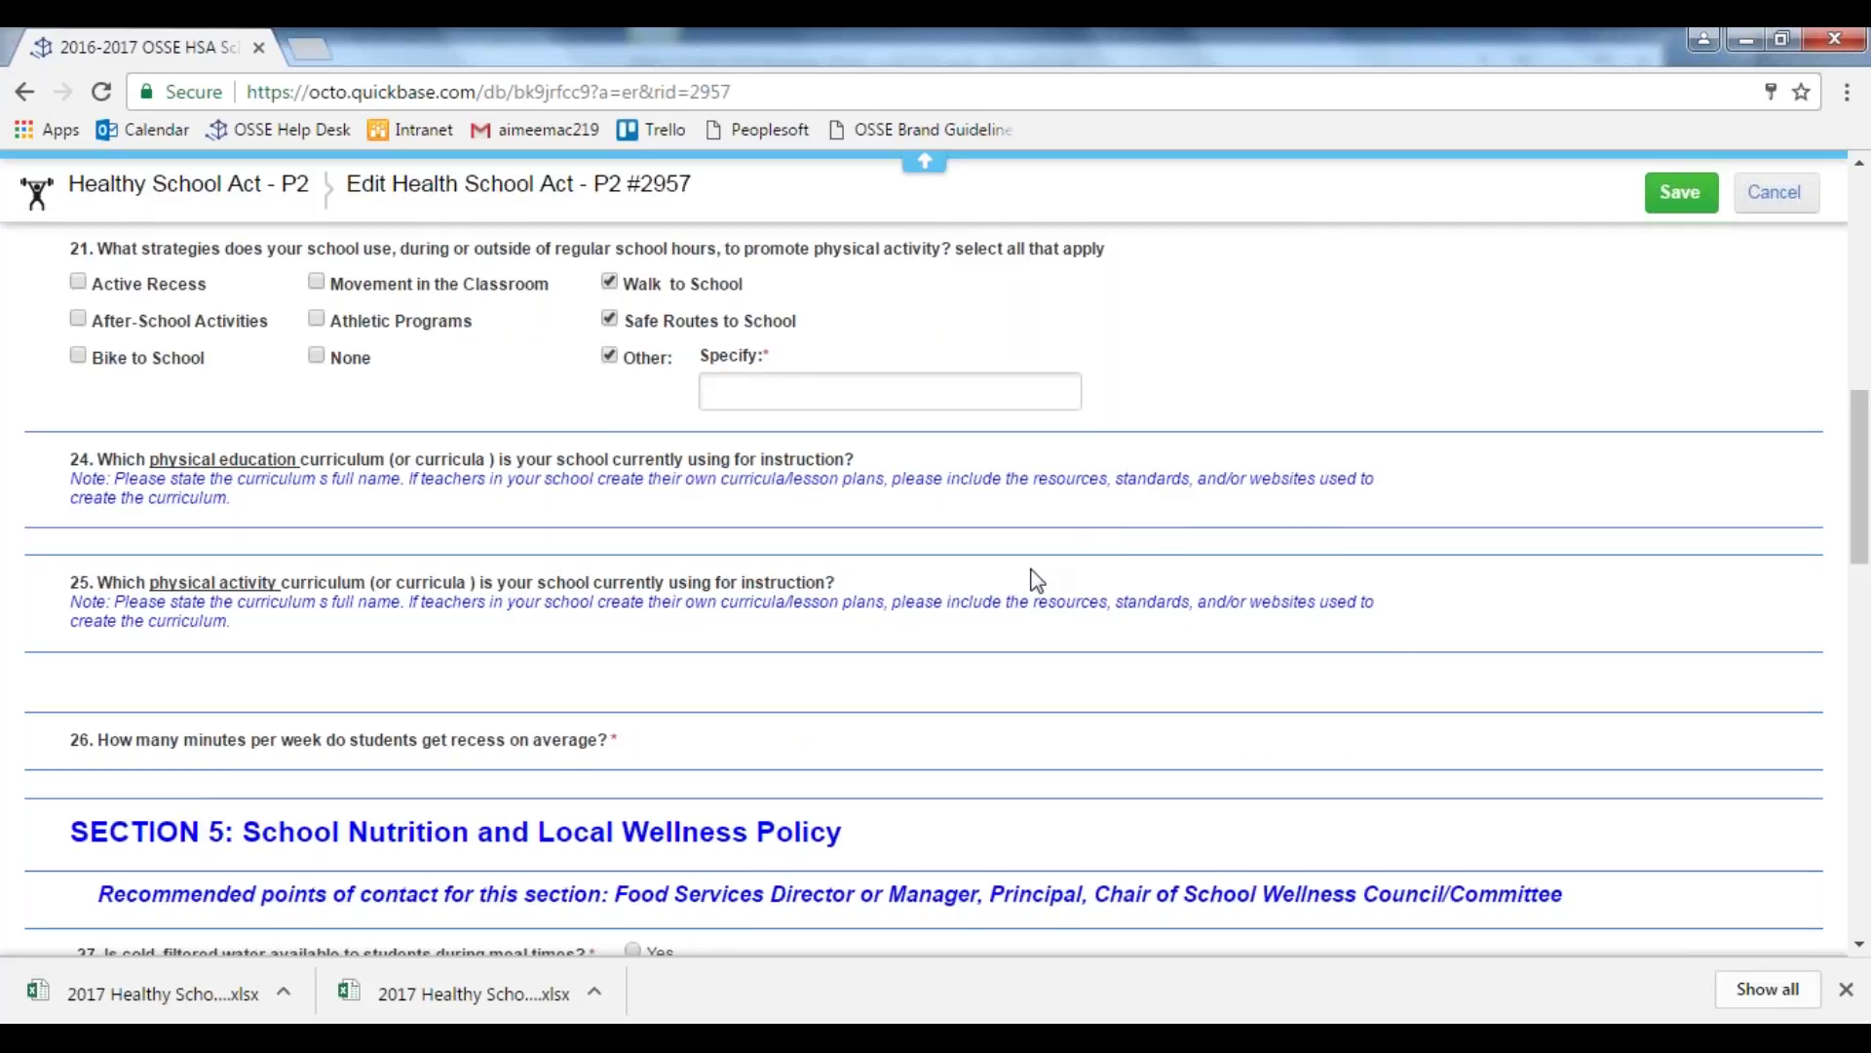
{"action": "scroll", "coordinate": [1036, 578], "scroll_direction": "down", "scroll_amount": 2}
{"action": "scroll", "coordinate": [1036, 579], "scroll_direction": "down", "scroll_amount": 3}
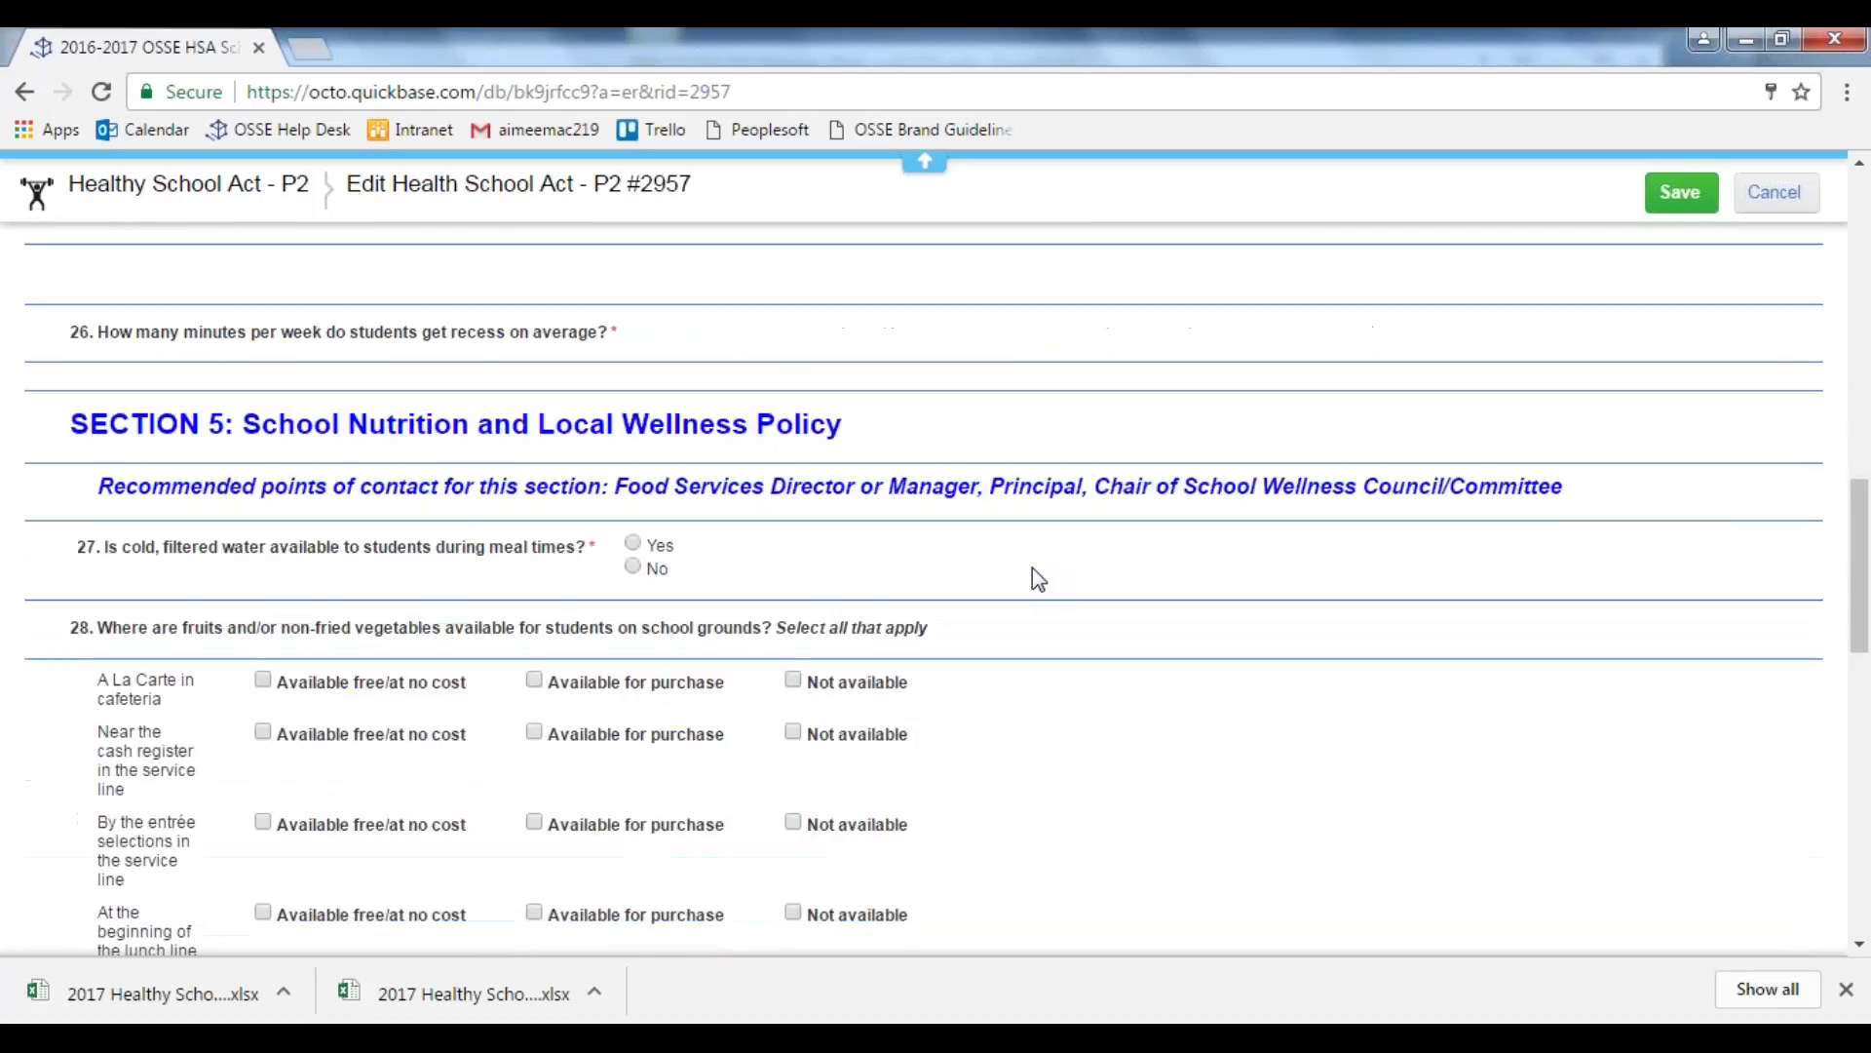
{"action": "scroll", "coordinate": [1037, 579], "scroll_direction": "down", "scroll_amount": 3}
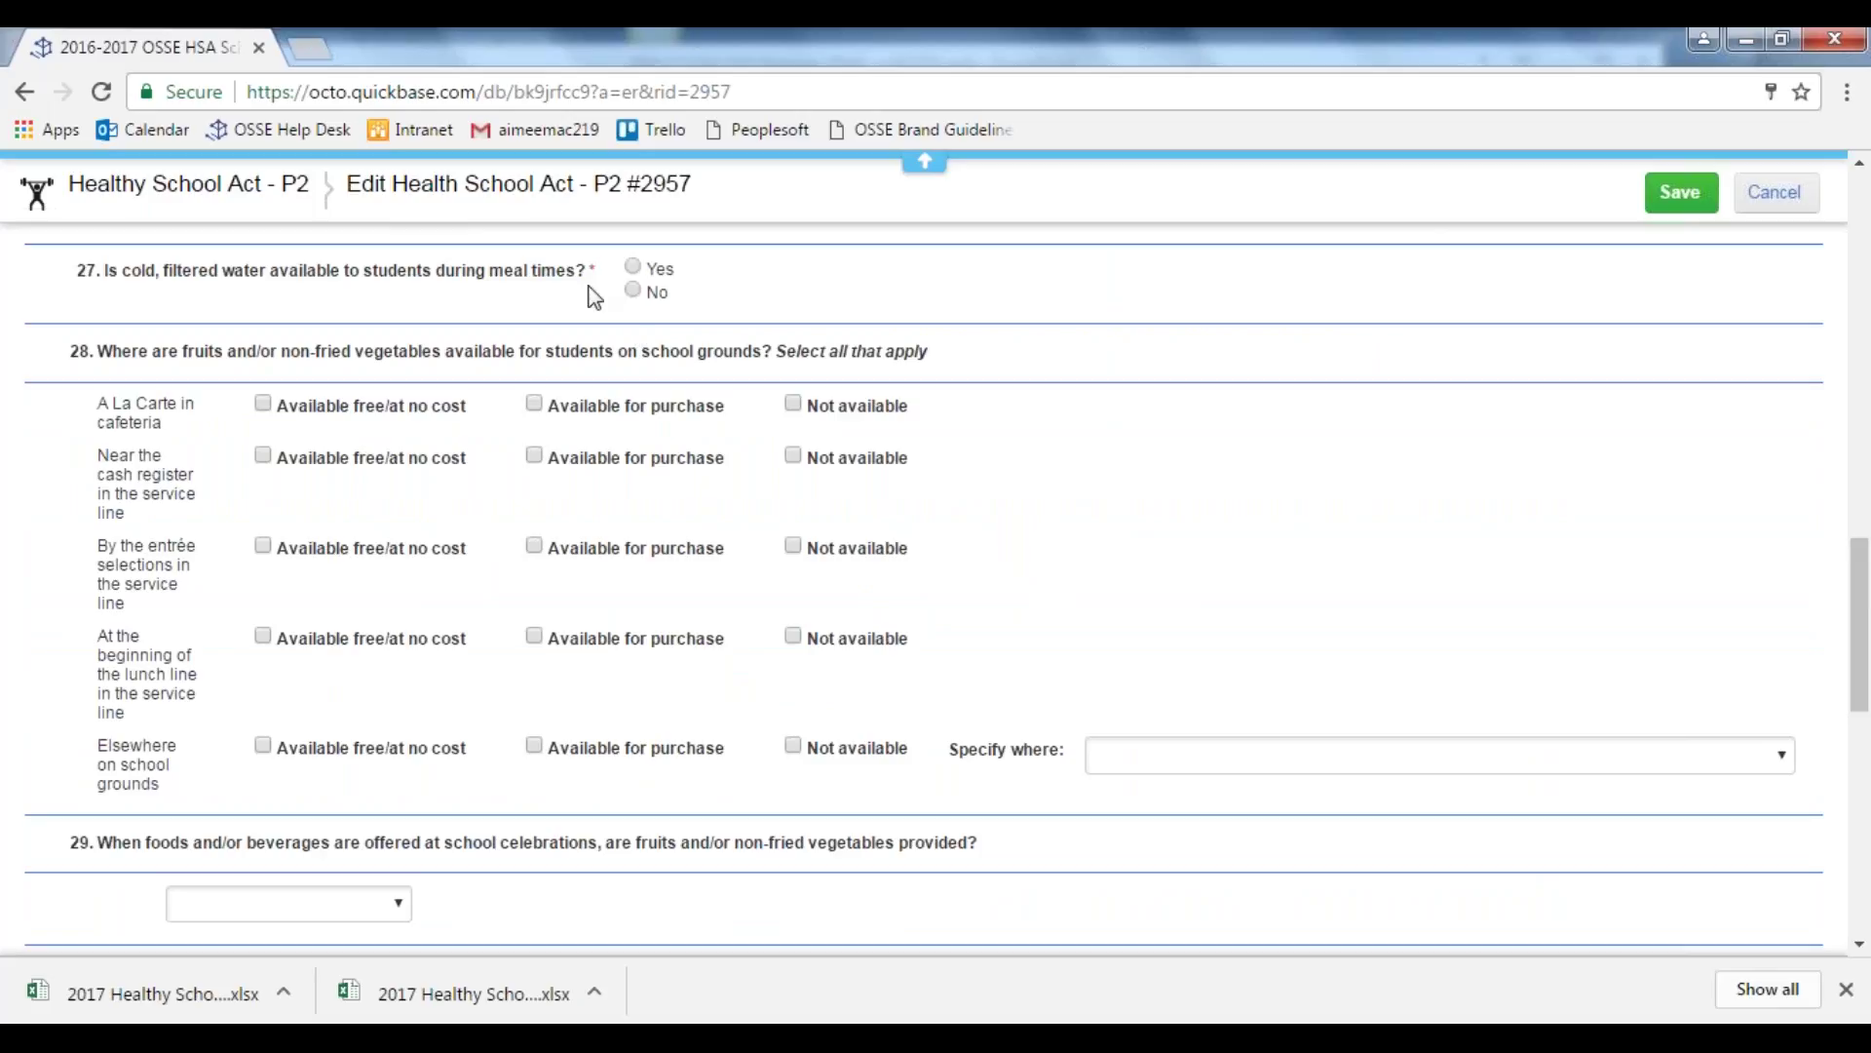
{"action": "left_click_drag", "start_coordinate": [565, 270], "coordinate": [603, 273]}
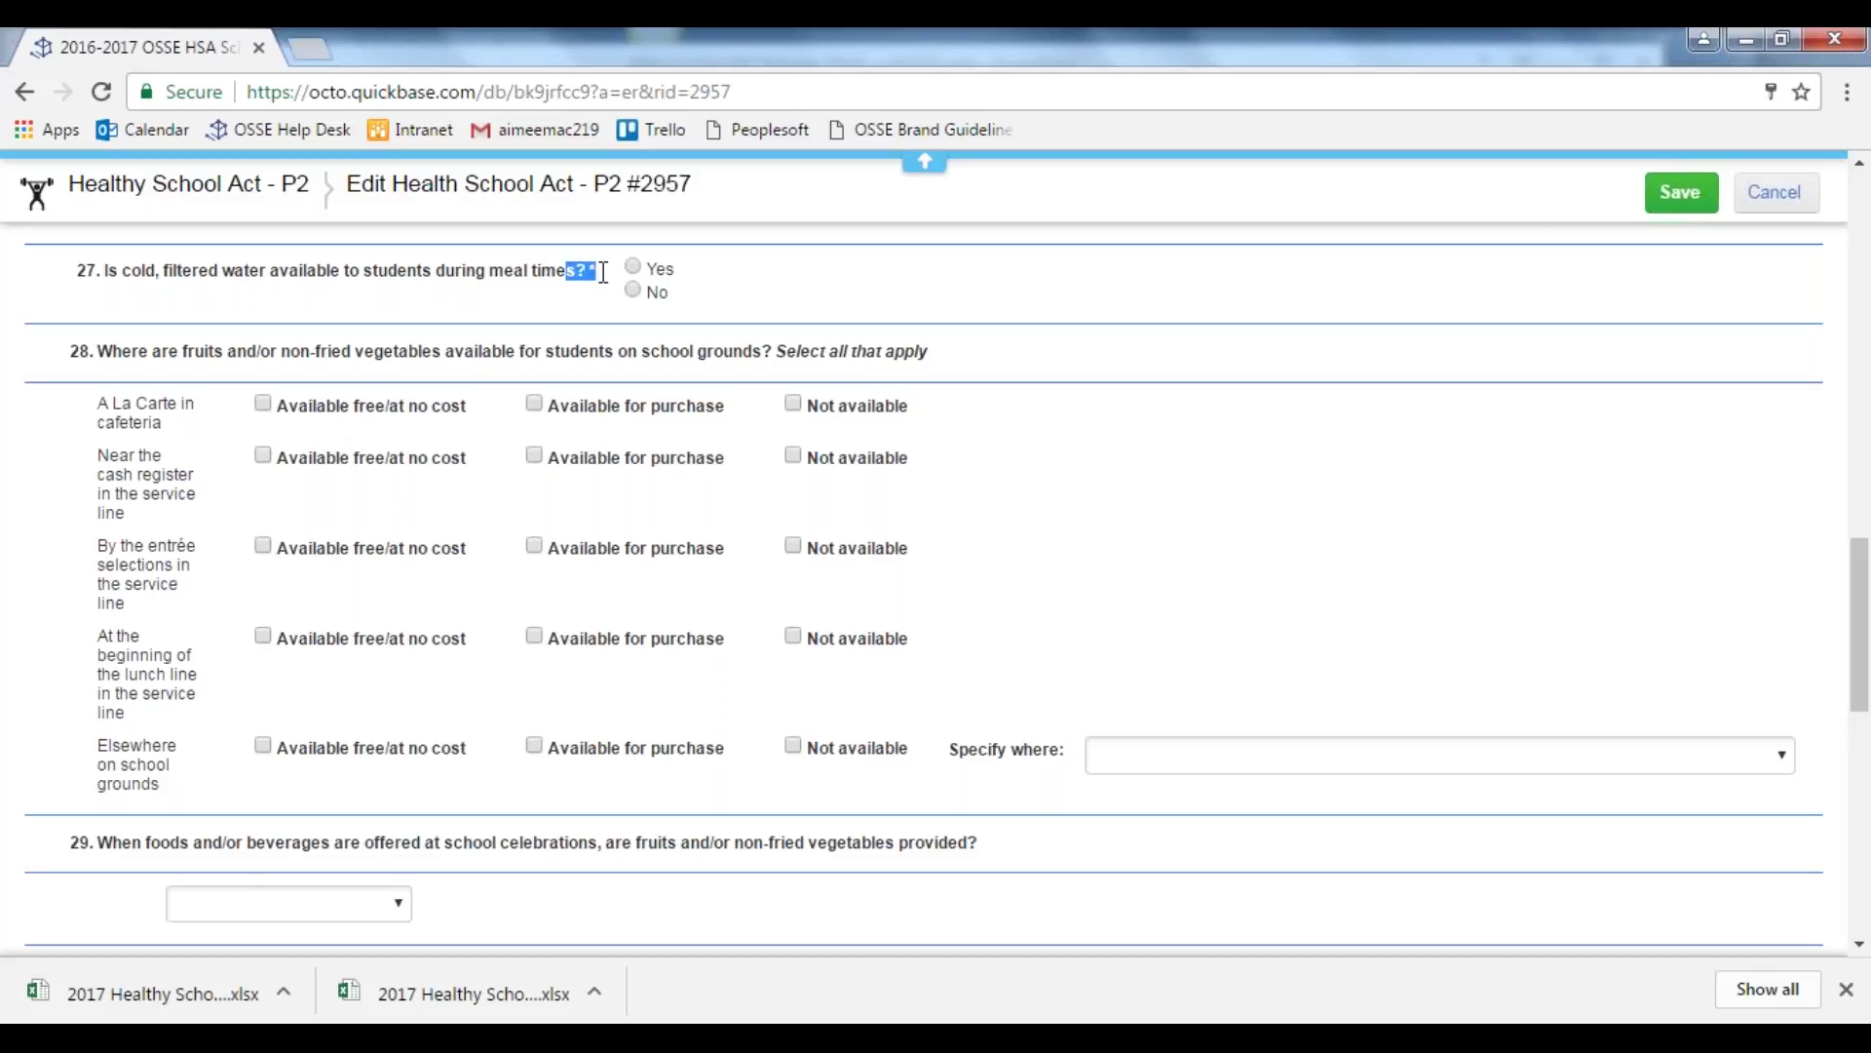